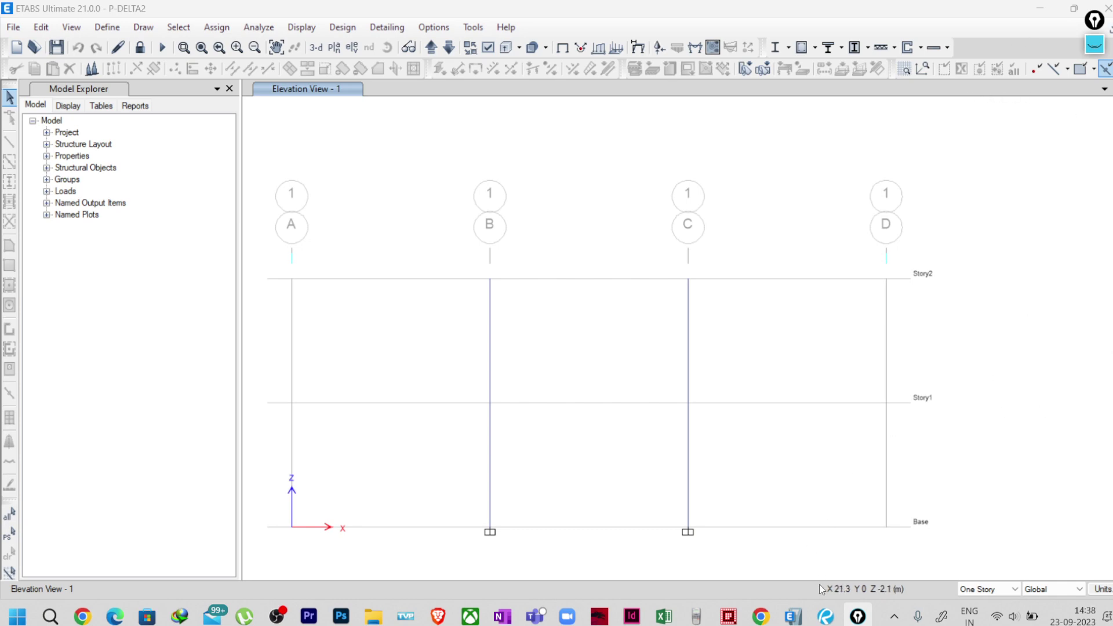
- Switch to Bluebeam Revu and read IS 456 clause 39.7 on slender compression members and the 39.7.1 additional moment formulae
{"action": "left_click", "coordinate": [825, 616]}
{"action": "left_click", "coordinate": [195, 99]}
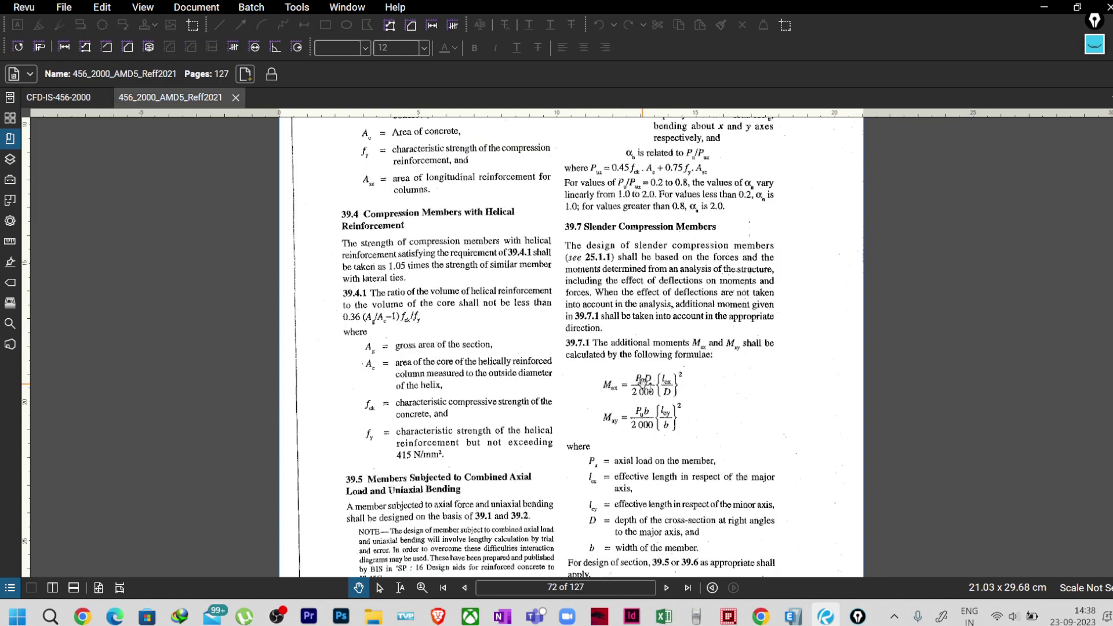
{"action": "scroll", "coordinate": [637, 331], "scroll_direction": "up", "scroll_amount": 3}
{"action": "left_click_drag", "start_coordinate": [597, 253], "coordinate": [463, 369]}
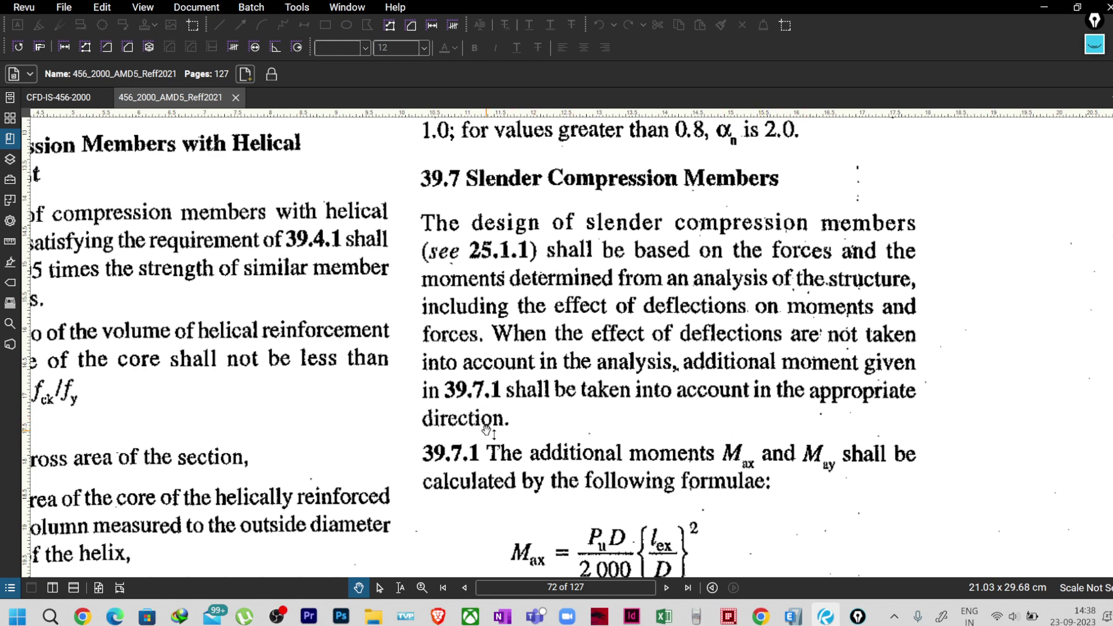
{"action": "scroll", "coordinate": [568, 443], "scroll_direction": "down", "scroll_amount": 3}
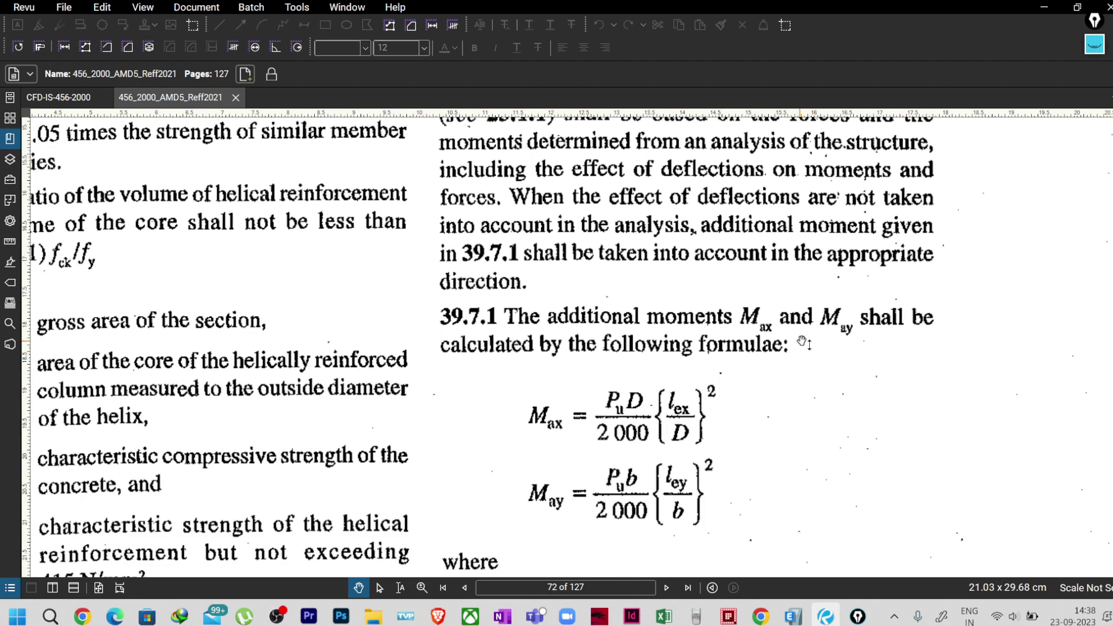
{"action": "scroll", "coordinate": [577, 417], "scroll_direction": "down", "scroll_amount": 3}
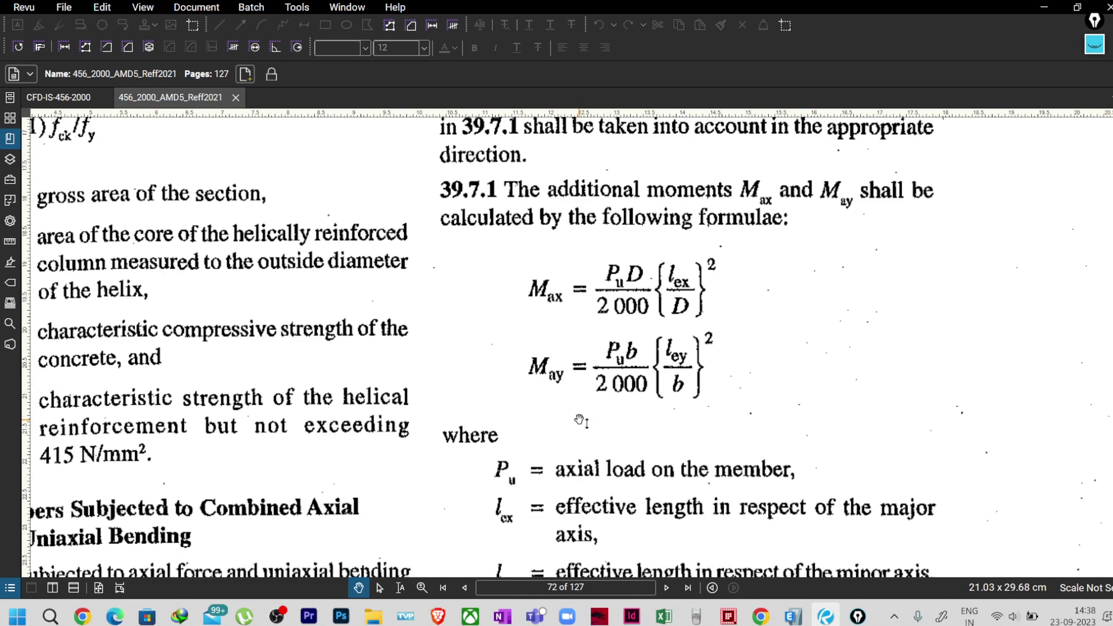
{"action": "scroll", "coordinate": [580, 419], "scroll_direction": "up", "scroll_amount": 6}
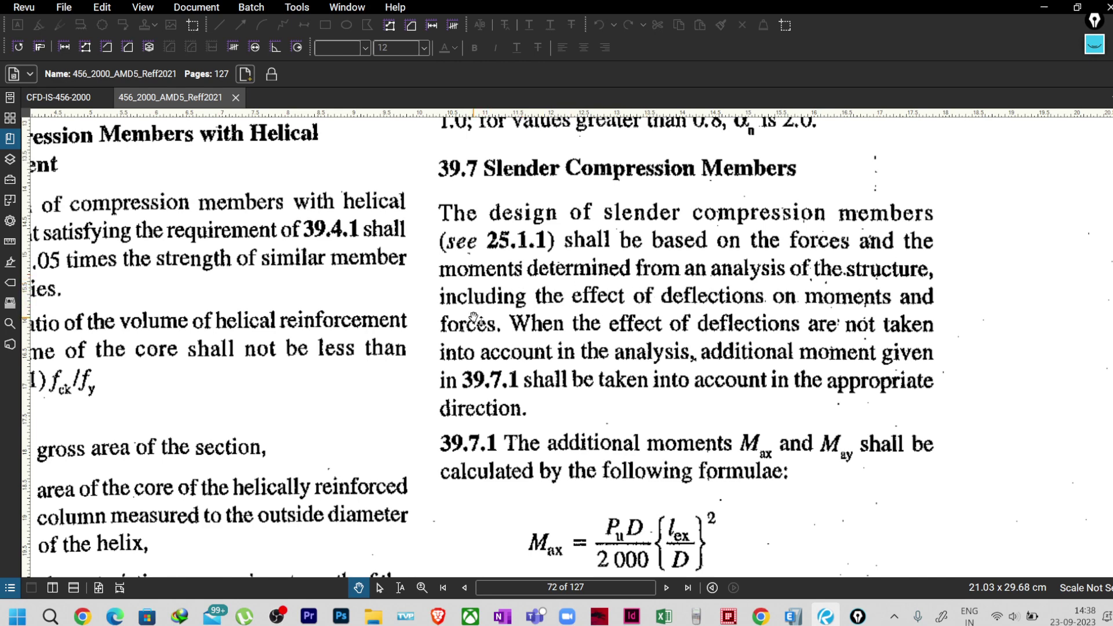
{"action": "scroll", "coordinate": [546, 314], "scroll_direction": "down", "scroll_amount": 3}
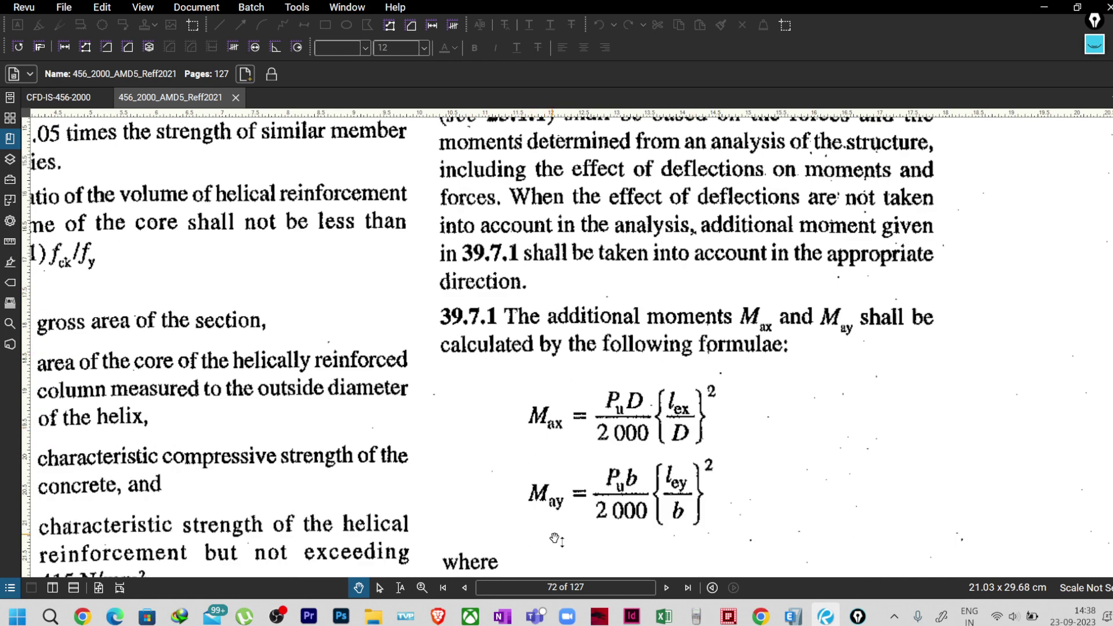
{"action": "scroll", "coordinate": [569, 424], "scroll_direction": "up", "scroll_amount": 3}
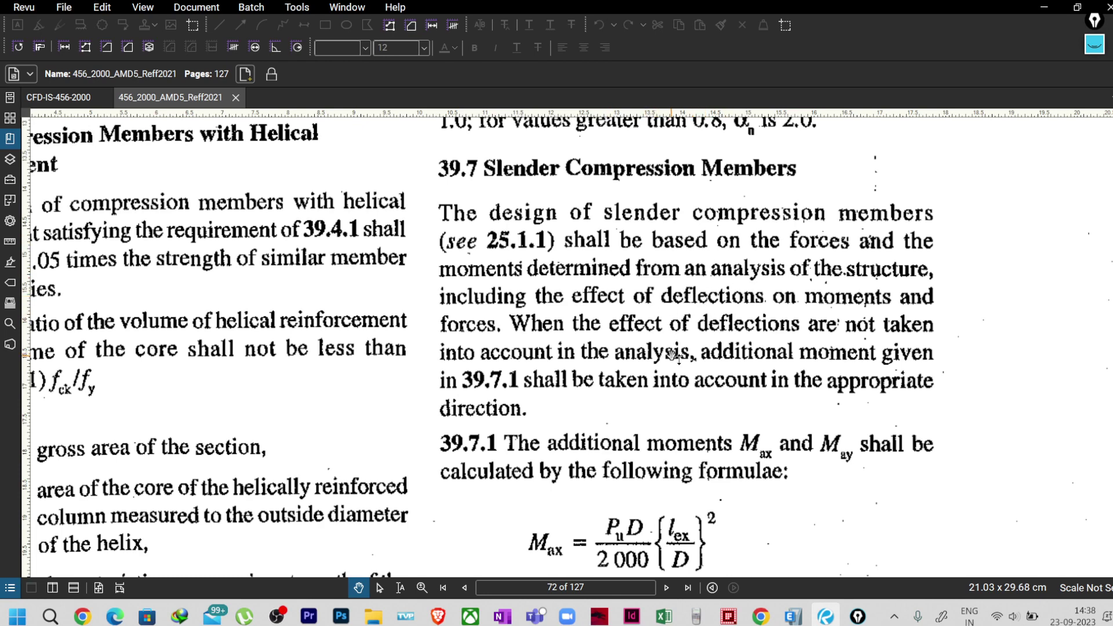
{"action": "scroll", "coordinate": [672, 355], "scroll_direction": "down", "scroll_amount": 3}
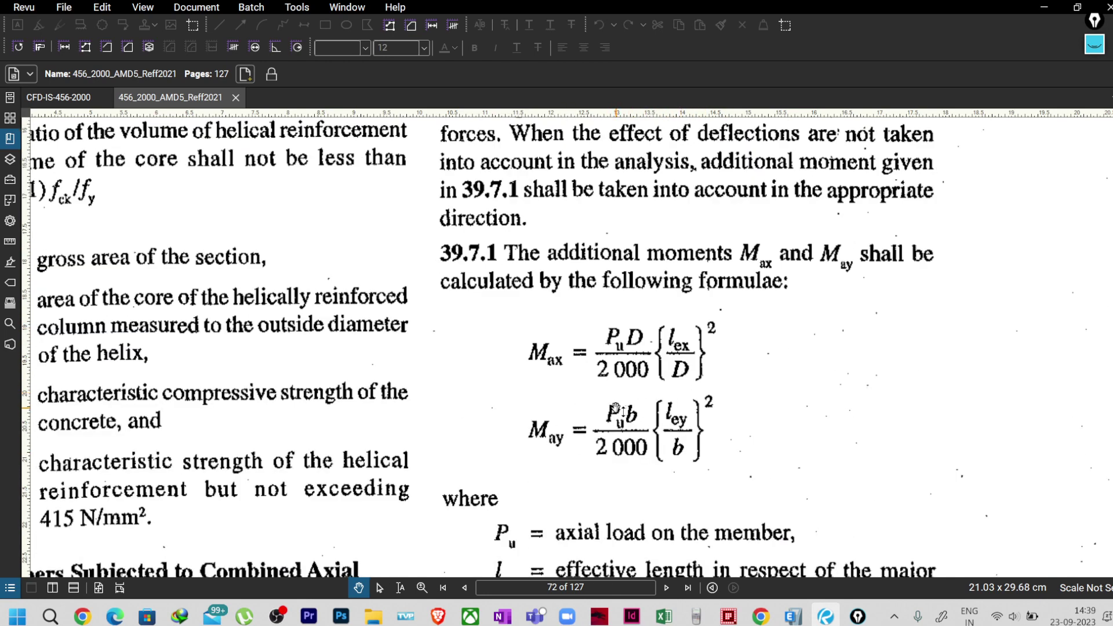
{"action": "scroll", "coordinate": [612, 394], "scroll_direction": "up", "scroll_amount": 2}
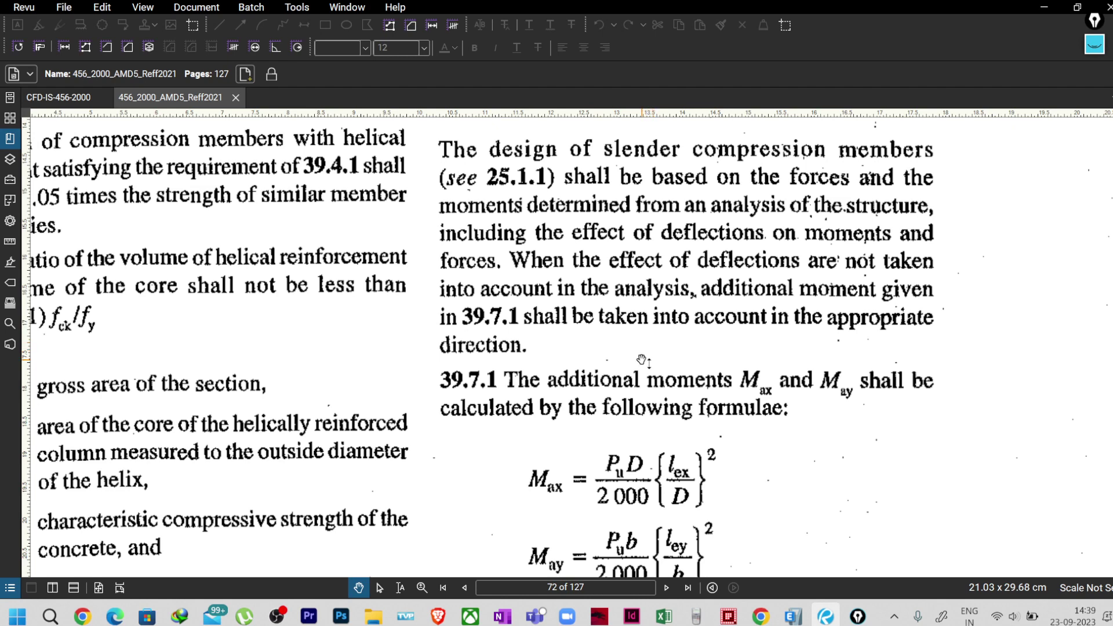
{"action": "scroll", "coordinate": [638, 371], "scroll_direction": "down", "scroll_amount": 1}
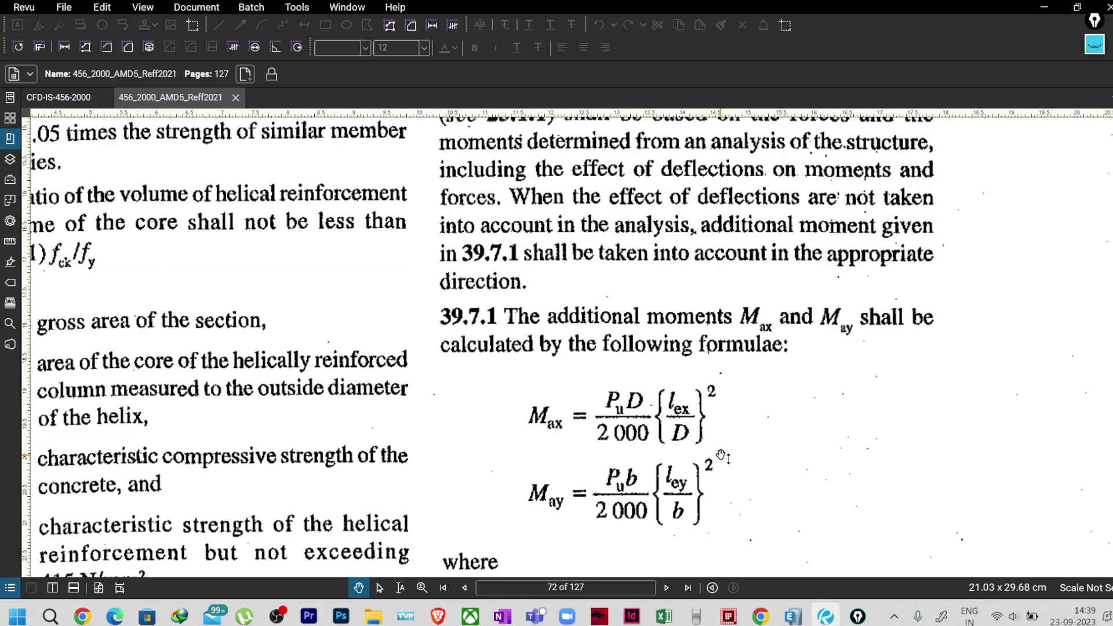
{"action": "scroll", "coordinate": [725, 457], "scroll_direction": "up", "scroll_amount": 1}
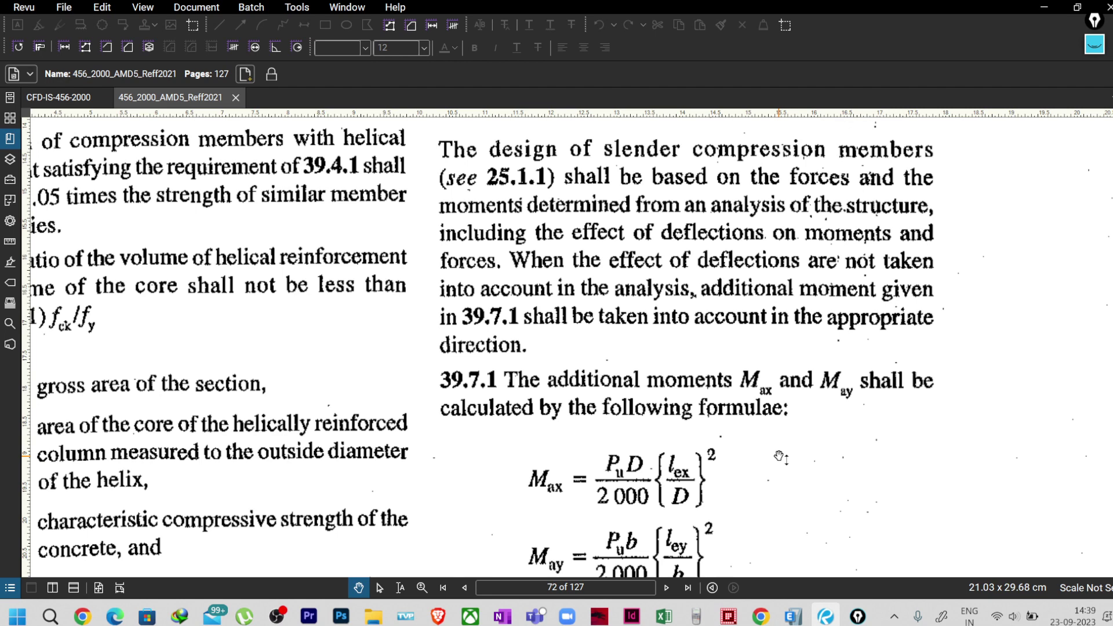
{"action": "scroll", "coordinate": [764, 447], "scroll_direction": "down", "scroll_amount": 1}
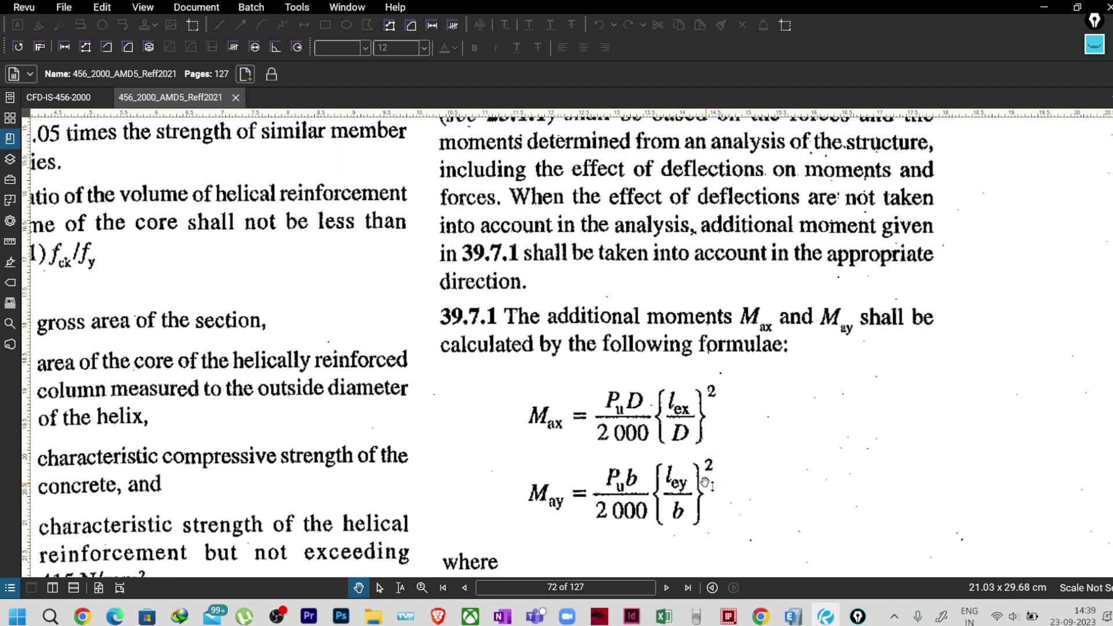
{"action": "left_click", "coordinate": [1044, 12]}
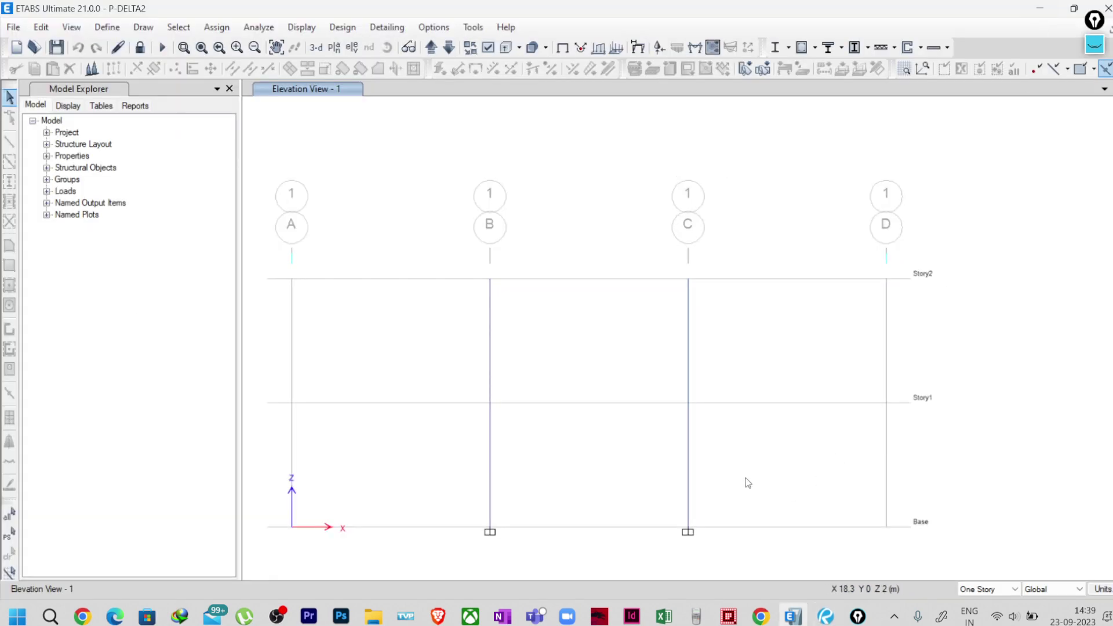
- Return to Bluebeam Revu and mark lateral force F, the Δ translation and the shifted axial load on Figure A-1 of CFD-IS-456-2000
{"action": "left_click", "coordinate": [825, 616]}
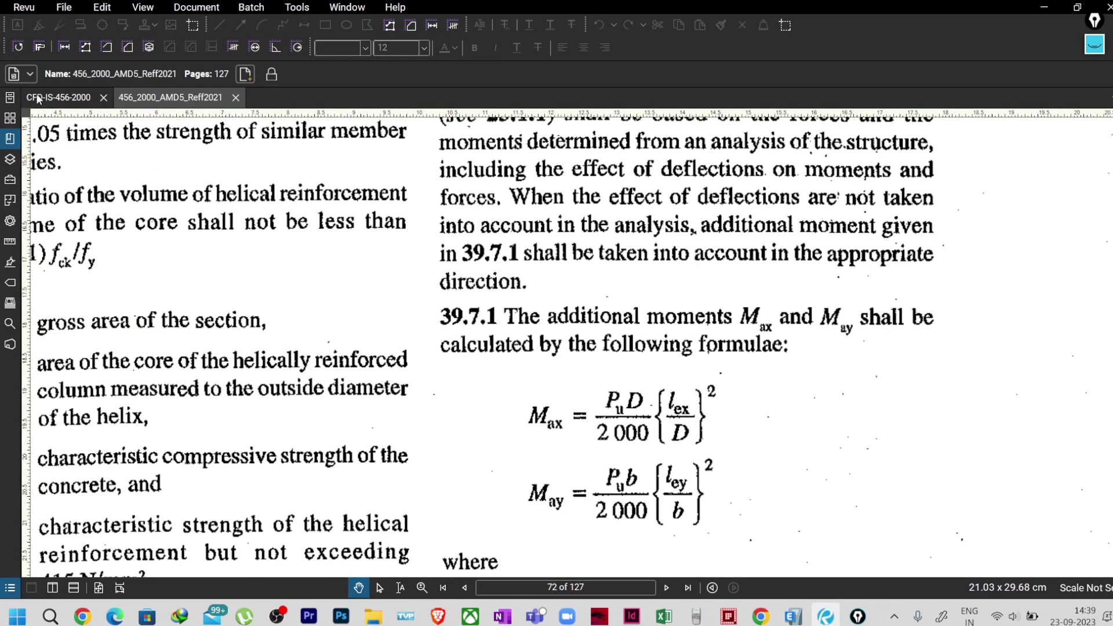
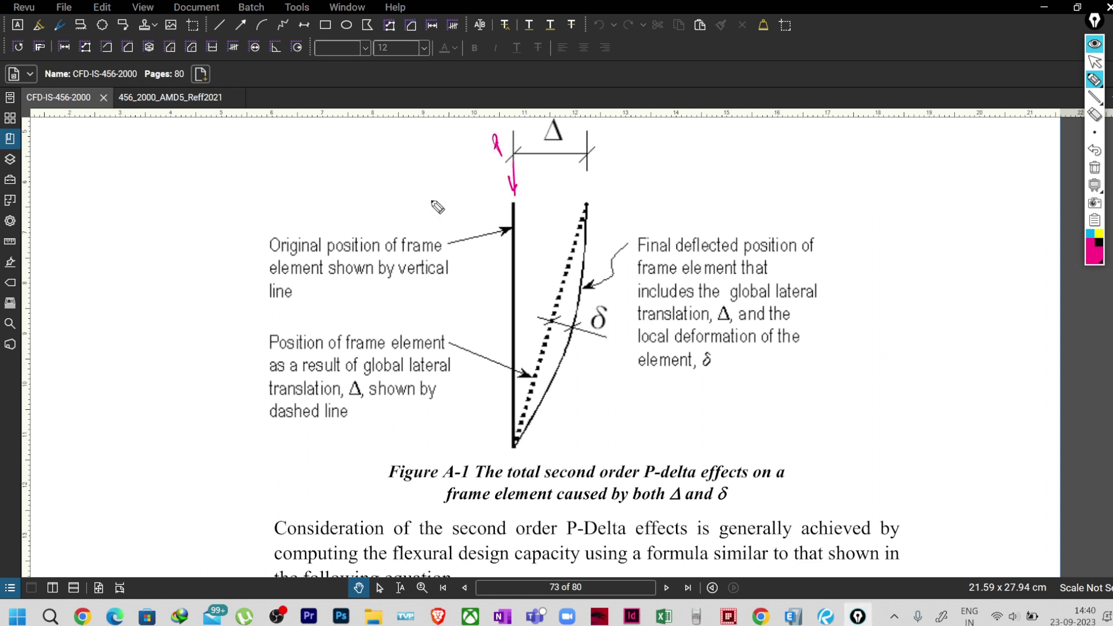
{"action": "mouse_move", "coordinate": [444, 201]}
{"action": "left_mouse_down"}
{"action": "mouse_move", "coordinate": [504, 199]}
{"action": "mouse_move", "coordinate": [501, 209]}
{"action": "mouse_move", "coordinate": [493, 193]}
{"action": "left_mouse_up"}
{"action": "left_click_drag", "start_coordinate": [426, 197], "coordinate": [432, 184]}
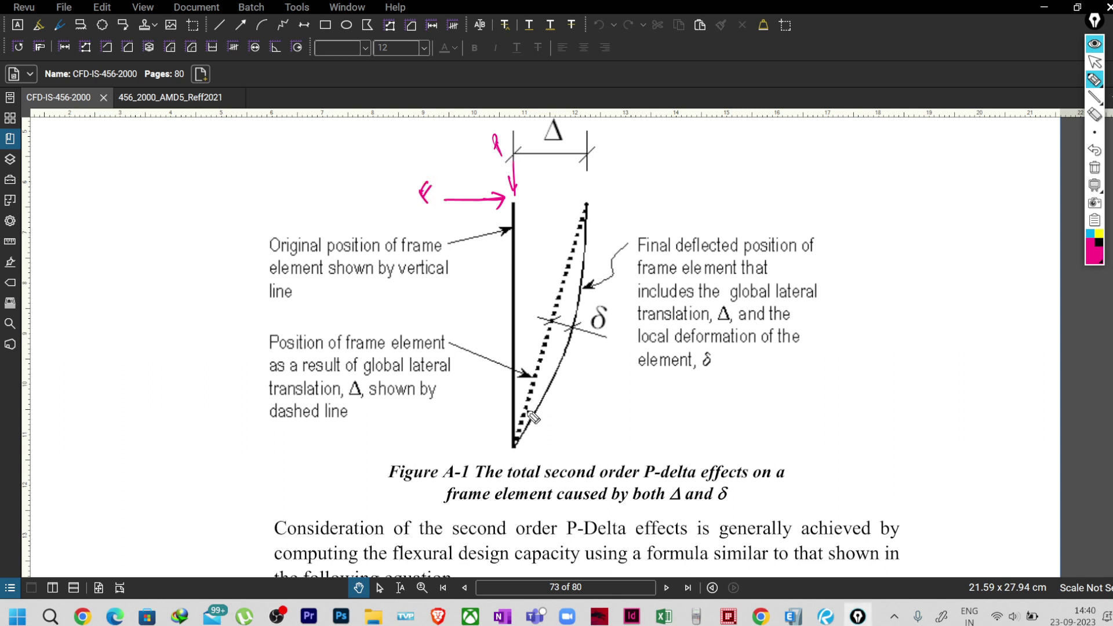
{"action": "left_click_drag", "start_coordinate": [516, 439], "coordinate": [587, 206]}
{"action": "left_click_drag", "start_coordinate": [517, 204], "coordinate": [587, 209]}
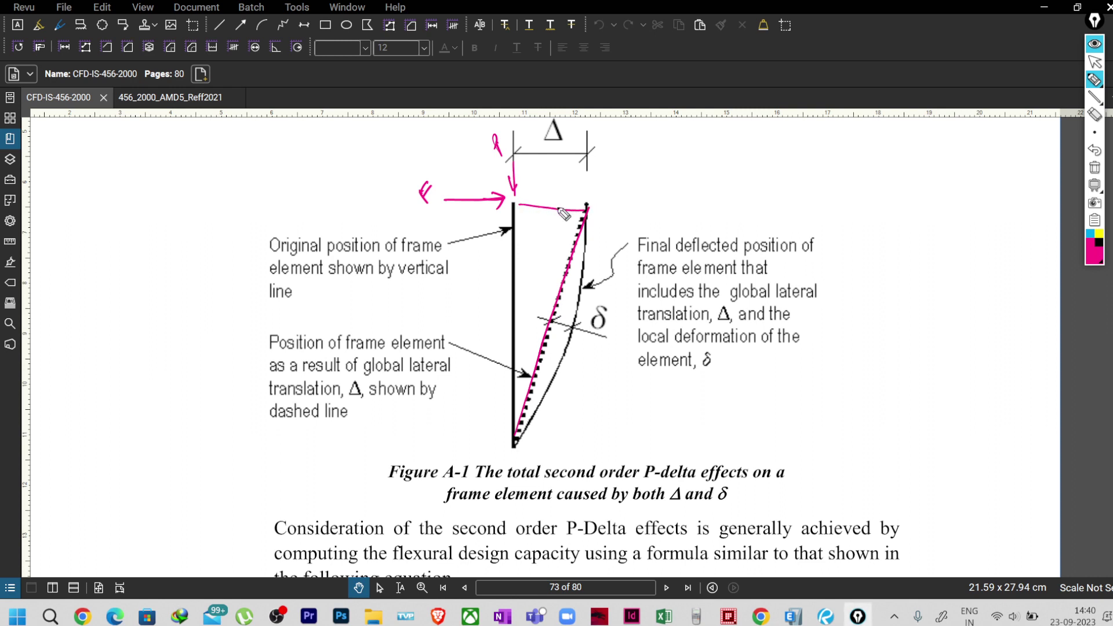
{"action": "mouse_move", "coordinate": [560, 124]}
{"action": "left_mouse_down"}
{"action": "mouse_move", "coordinate": [556, 161]}
{"action": "mouse_move", "coordinate": [578, 129]}
{"action": "mouse_move", "coordinate": [533, 133]}
{"action": "mouse_move", "coordinate": [588, 151]}
{"action": "mouse_move", "coordinate": [587, 200]}
{"action": "left_mouse_up"}
{"action": "left_click_drag", "start_coordinate": [579, 182], "coordinate": [588, 202]}
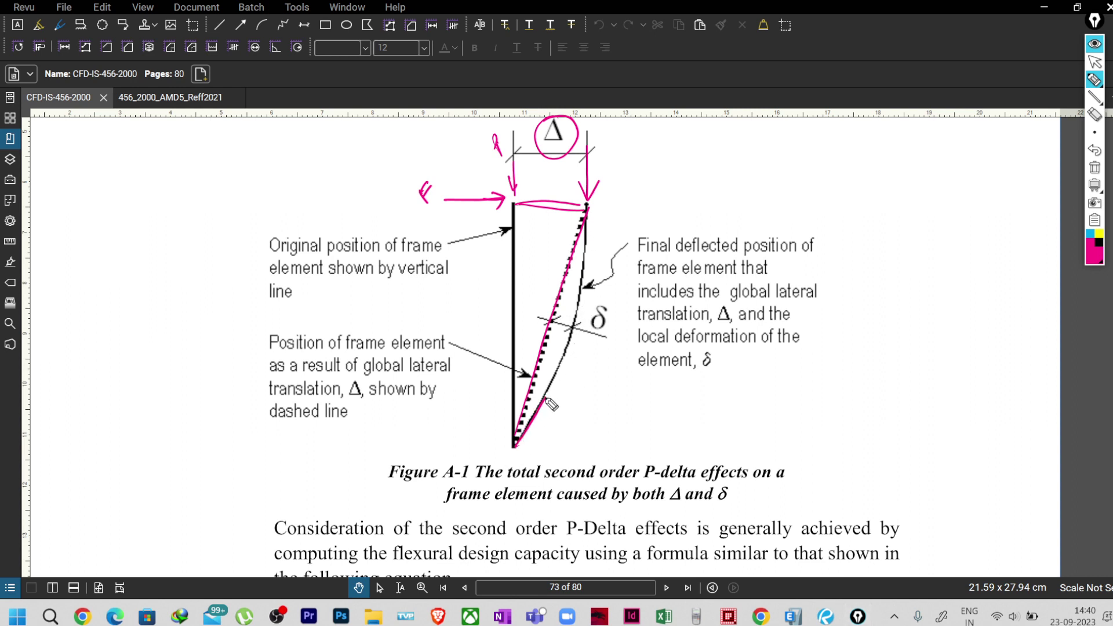
- Trace the deflected curve and the δ offset of the frame element in Figure A-1, and clear all the ink annotations
{"action": "mouse_move", "coordinate": [551, 404]}
{"action": "left_mouse_down"}
{"action": "mouse_move", "coordinate": [583, 321]}
{"action": "mouse_move", "coordinate": [582, 219]}
{"action": "left_mouse_up"}
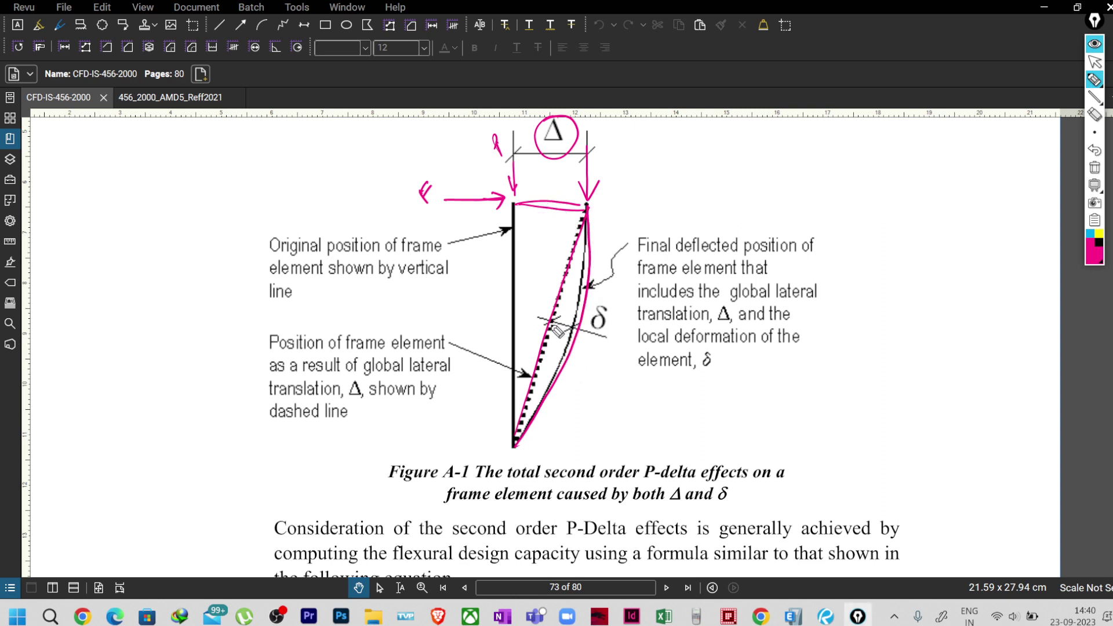
{"action": "left_click_drag", "start_coordinate": [529, 417], "coordinate": [588, 226]}
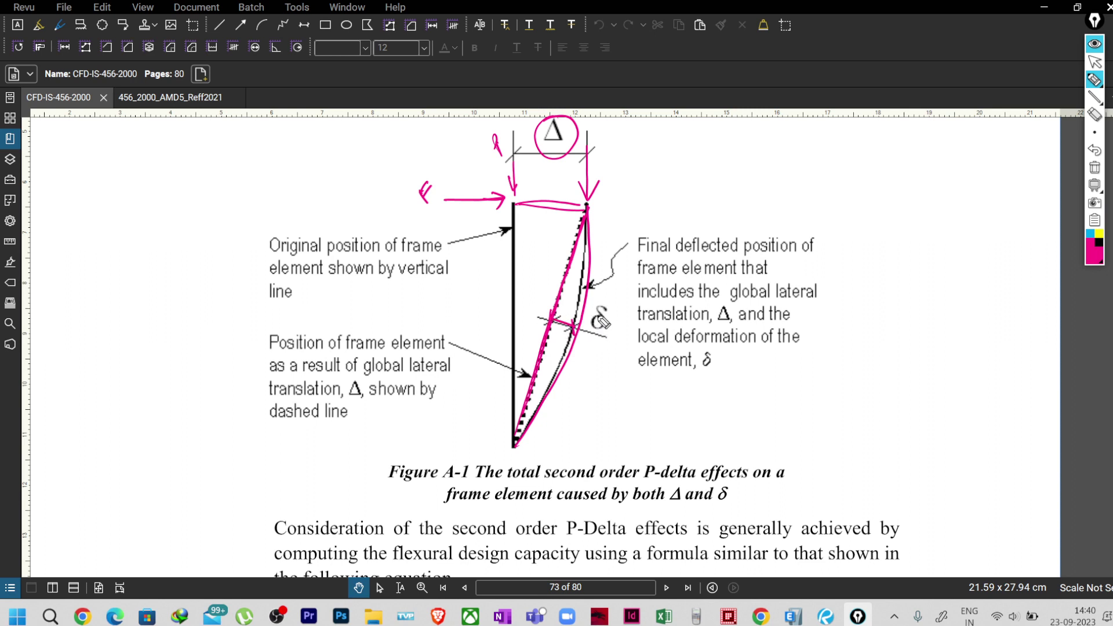
{"action": "mouse_move", "coordinate": [607, 311]}
{"action": "left_mouse_down"}
{"action": "mouse_move", "coordinate": [605, 341]}
{"action": "mouse_move", "coordinate": [601, 314]}
{"action": "left_mouse_up"}
{"action": "left_click", "coordinate": [1094, 168]}
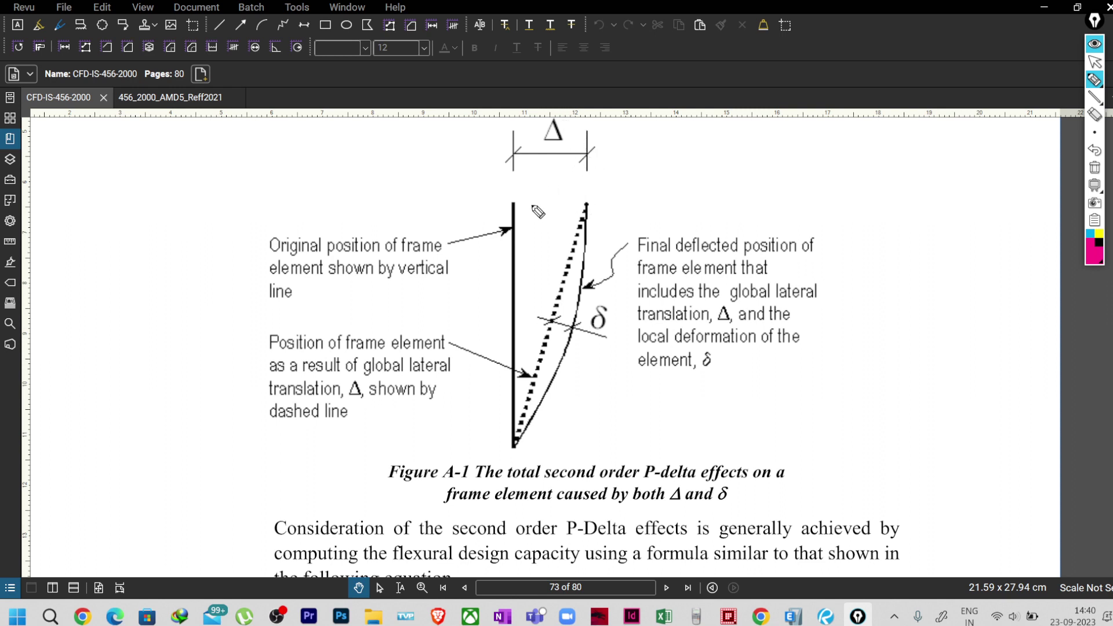
- Label the Δ and δ offsets in Figure A-1 "P-bigdelta" and "P-small", joined by a plus sign and a closing brace
{"action": "mouse_move", "coordinate": [519, 200]}
{"action": "left_mouse_down"}
{"action": "mouse_move", "coordinate": [585, 203]}
{"action": "mouse_move", "coordinate": [573, 186]}
{"action": "mouse_move", "coordinate": [609, 158]}
{"action": "mouse_move", "coordinate": [622, 164]}
{"action": "mouse_move", "coordinate": [631, 144]}
{"action": "mouse_move", "coordinate": [644, 155]}
{"action": "mouse_move", "coordinate": [655, 141]}
{"action": "mouse_move", "coordinate": [662, 154]}
{"action": "mouse_move", "coordinate": [663, 139]}
{"action": "mouse_move", "coordinate": [696, 117]}
{"action": "left_mouse_up"}
{"action": "mouse_move", "coordinate": [558, 306]}
{"action": "left_mouse_down"}
{"action": "mouse_move", "coordinate": [576, 326]}
{"action": "mouse_move", "coordinate": [558, 313]}
{"action": "mouse_move", "coordinate": [630, 253]}
{"action": "mouse_move", "coordinate": [641, 258]}
{"action": "mouse_move", "coordinate": [682, 209]}
{"action": "left_mouse_up"}
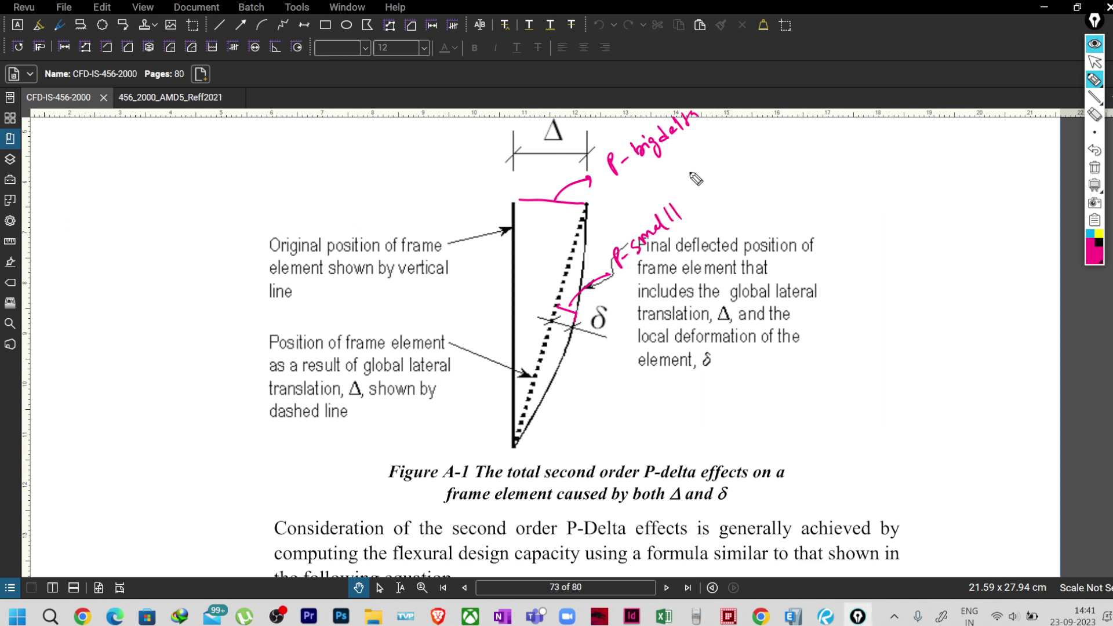
{"action": "mouse_move", "coordinate": [698, 97]}
{"action": "left_mouse_down"}
{"action": "mouse_move", "coordinate": [746, 197]}
{"action": "mouse_move", "coordinate": [699, 246]}
{"action": "left_mouse_up"}
{"action": "left_click_drag", "start_coordinate": [633, 196], "coordinate": [661, 184]}
{"action": "left_click_drag", "start_coordinate": [650, 181], "coordinate": [643, 205]}
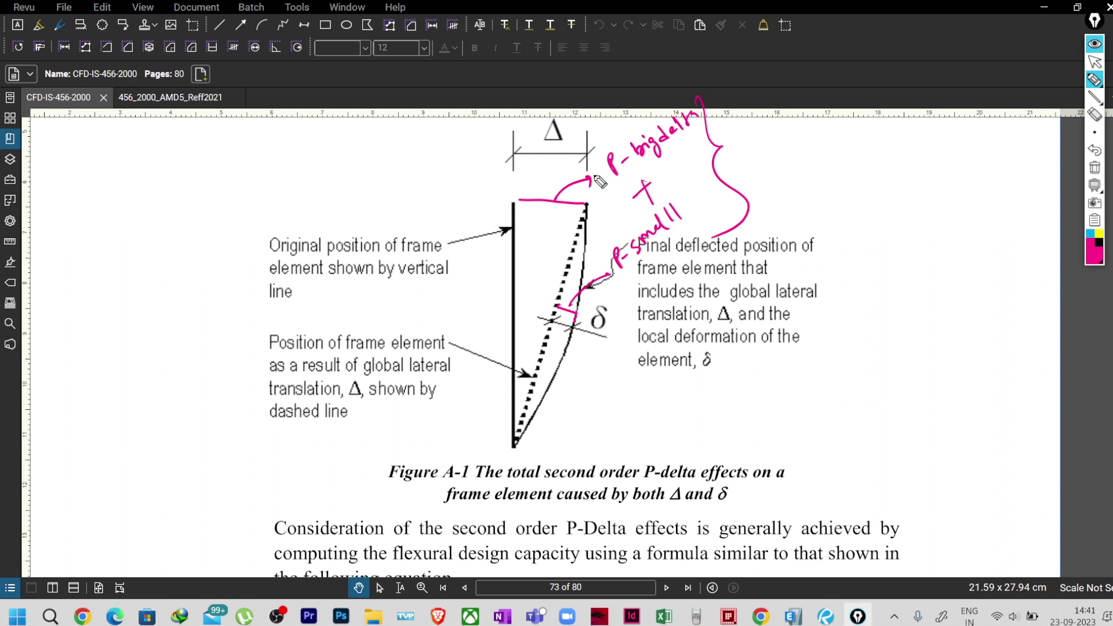
- Add an opening brace, an outgoing arrow and check marks to the two P-delta labels, and clear all ink to resume normal pointer use
{"action": "left_click_drag", "start_coordinate": [584, 160], "coordinate": [636, 289]}
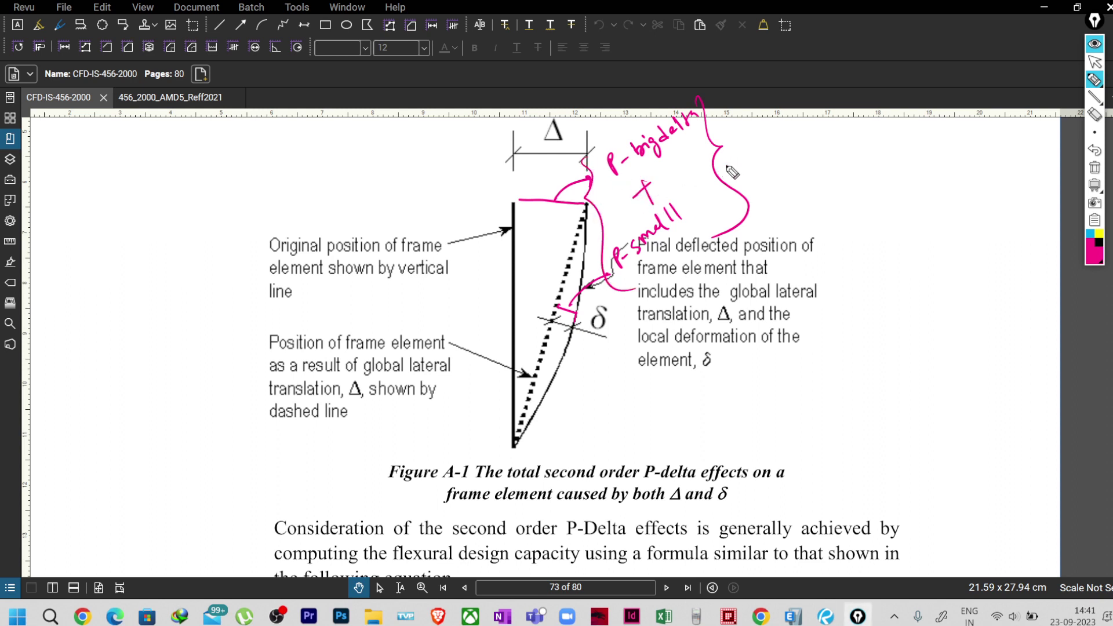
{"action": "left_click_drag", "start_coordinate": [725, 165], "coordinate": [791, 176]}
{"action": "left_click_drag", "start_coordinate": [593, 167], "coordinate": [603, 141]}
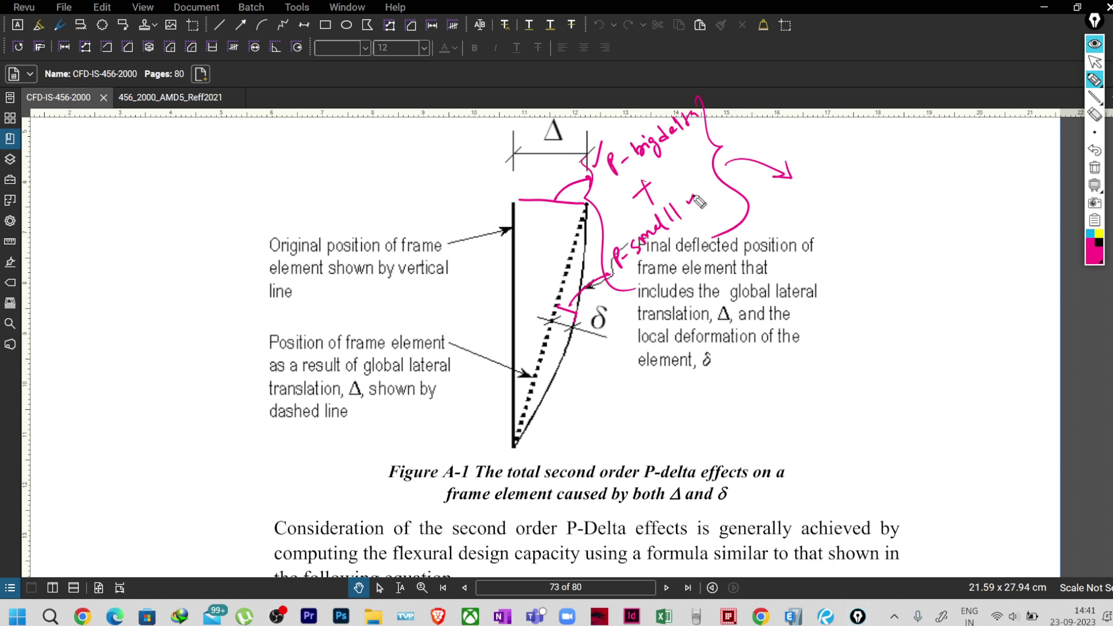
{"action": "left_click_drag", "start_coordinate": [697, 183], "coordinate": [688, 202]}
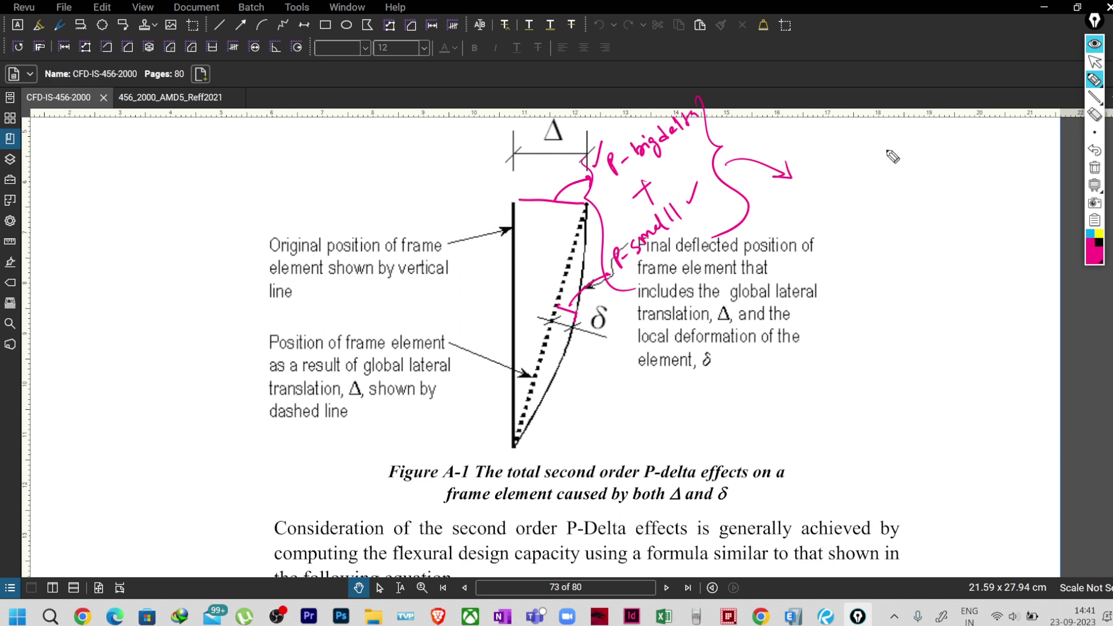
{"action": "left_click", "coordinate": [1094, 168]}
{"action": "mouse_move", "coordinate": [1093, 86]}
{"action": "left_click", "coordinate": [1095, 61]}
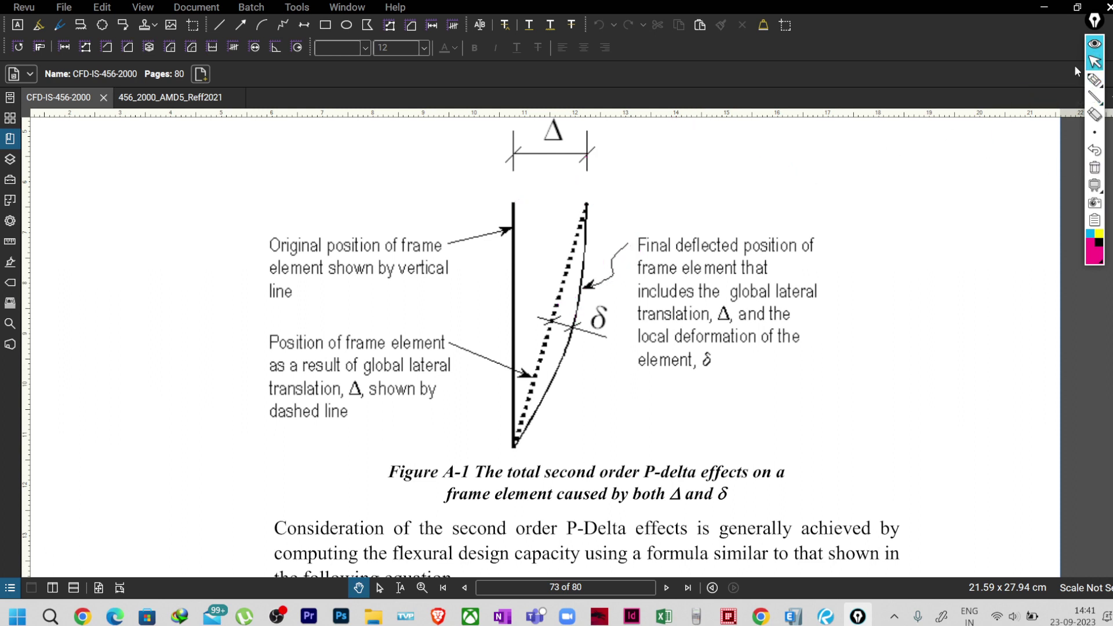
- Read Appendix A's introduction on global Δ translation and local δ deformation, and compare it with Figure A-1
{"action": "scroll", "coordinate": [733, 290], "scroll_direction": "up", "scroll_amount": 10}
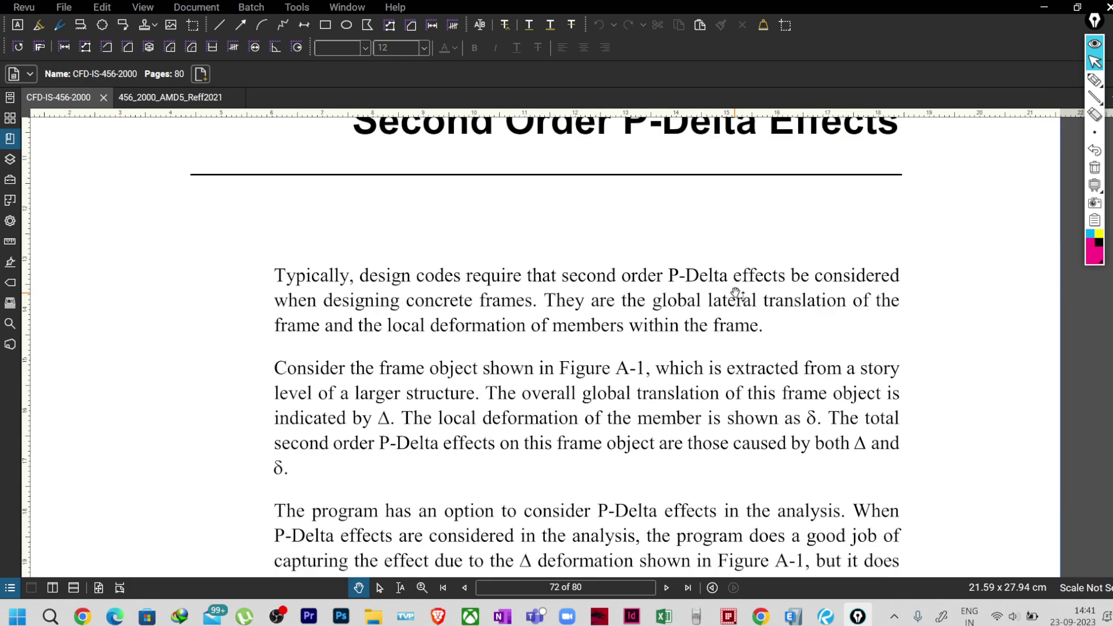
{"action": "scroll", "coordinate": [473, 438], "scroll_direction": "up", "scroll_amount": 3}
{"action": "scroll", "coordinate": [473, 439], "scroll_direction": "down", "scroll_amount": 4}
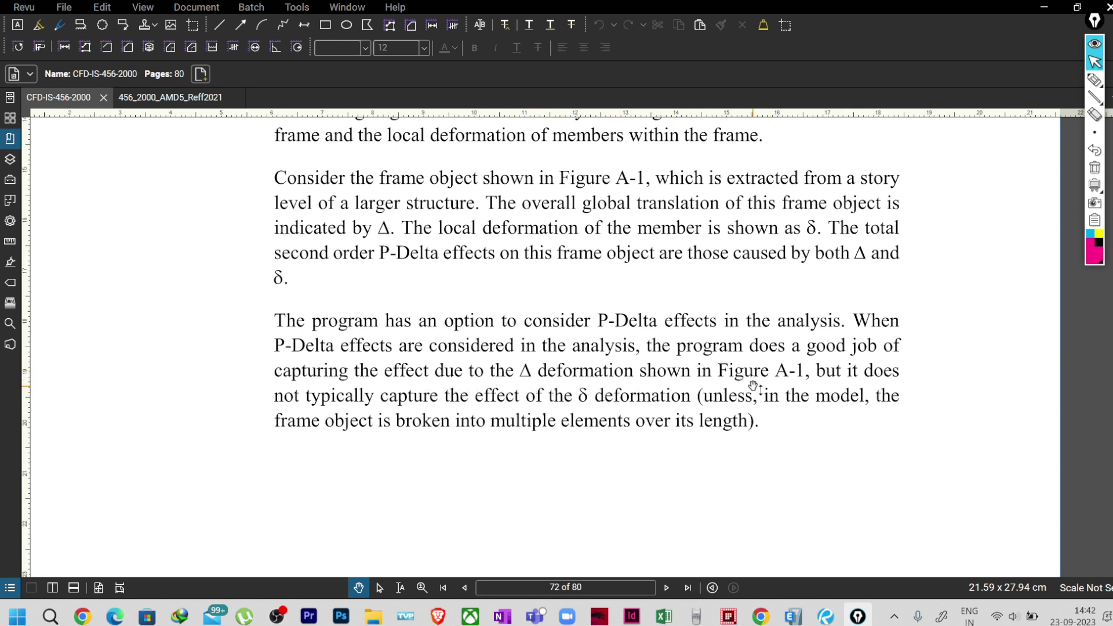
{"action": "scroll", "coordinate": [559, 390], "scroll_direction": "down", "scroll_amount": 10}
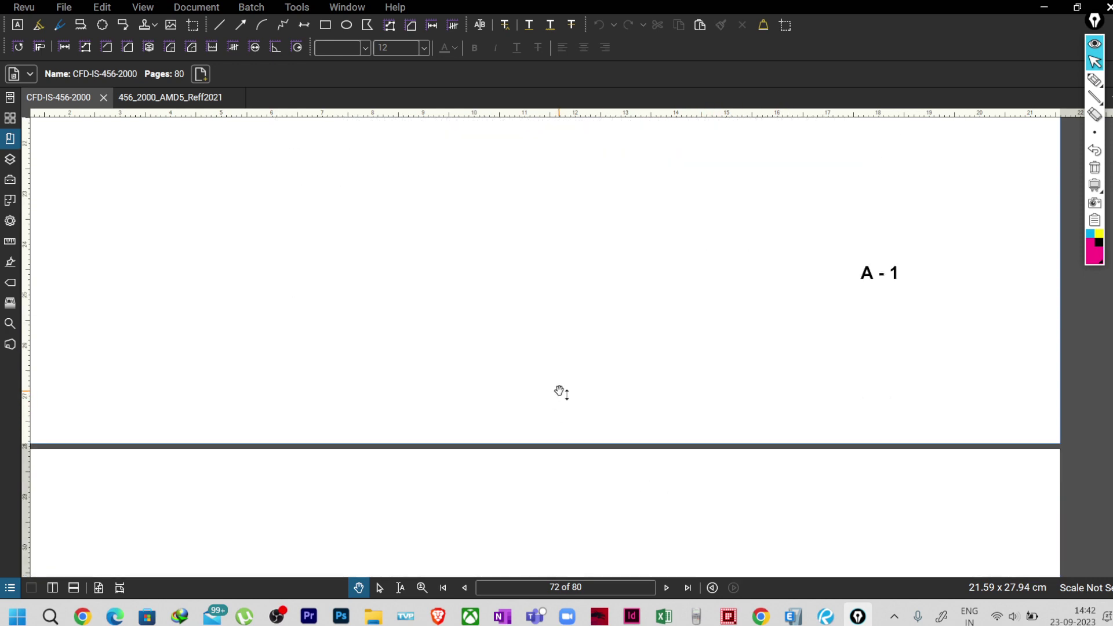
{"action": "scroll", "coordinate": [571, 410], "scroll_direction": "down", "scroll_amount": 3}
{"action": "scroll", "coordinate": [556, 458], "scroll_direction": "up", "scroll_amount": 10}
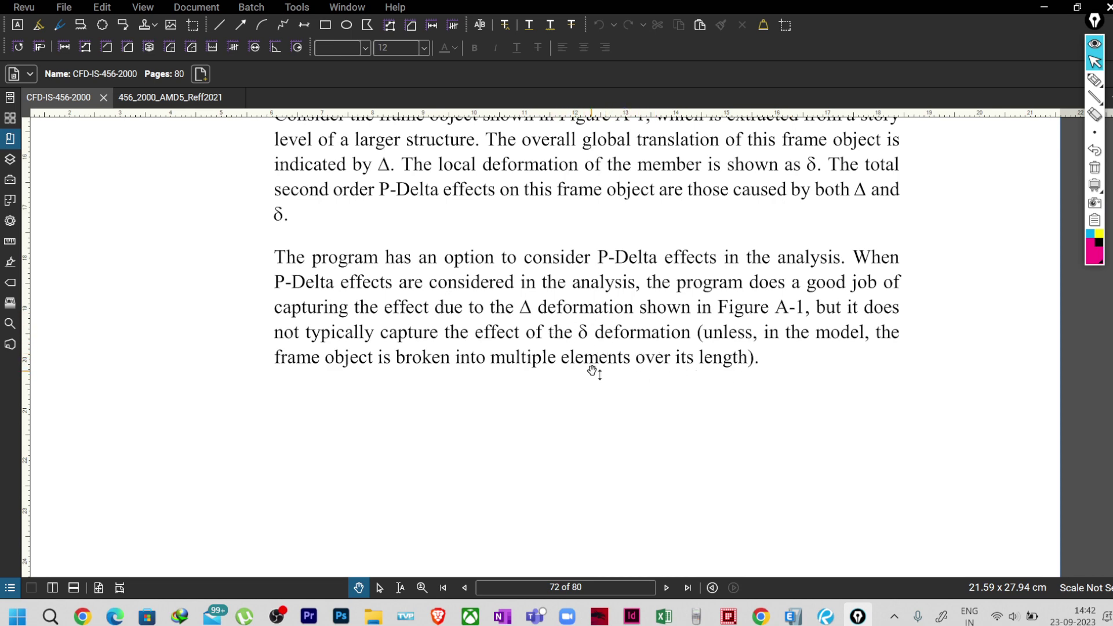
{"action": "scroll", "coordinate": [582, 409], "scroll_direction": "down", "scroll_amount": 15}
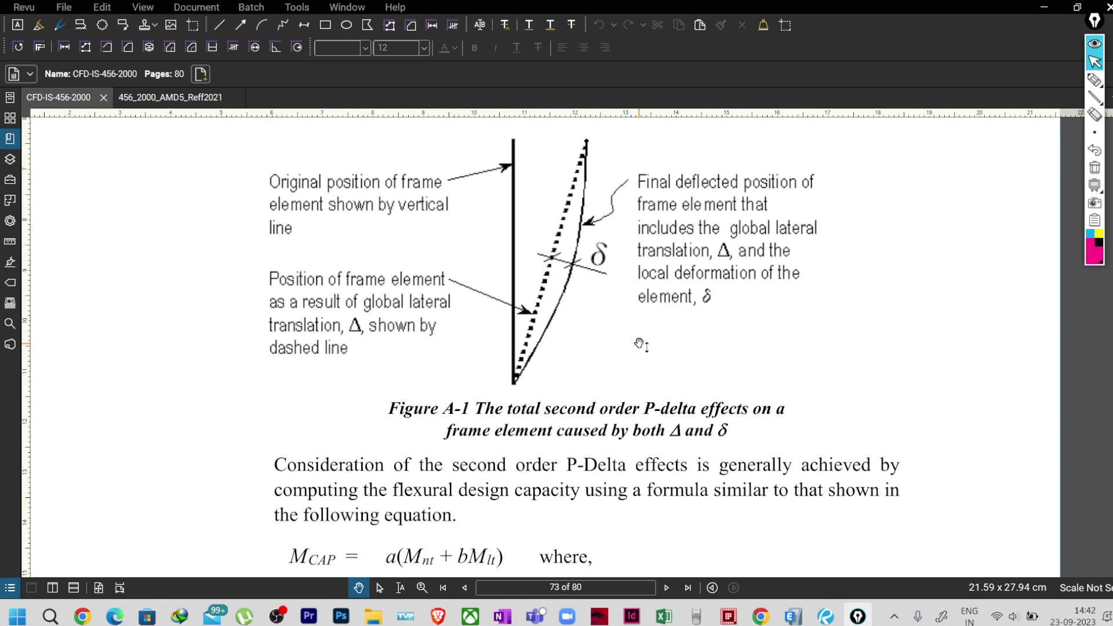
- Review the flexural design capacity equation for M_CAP and its terms below Figure A-1, and return to the figure
{"action": "scroll", "coordinate": [641, 345], "scroll_direction": "down", "scroll_amount": 1}
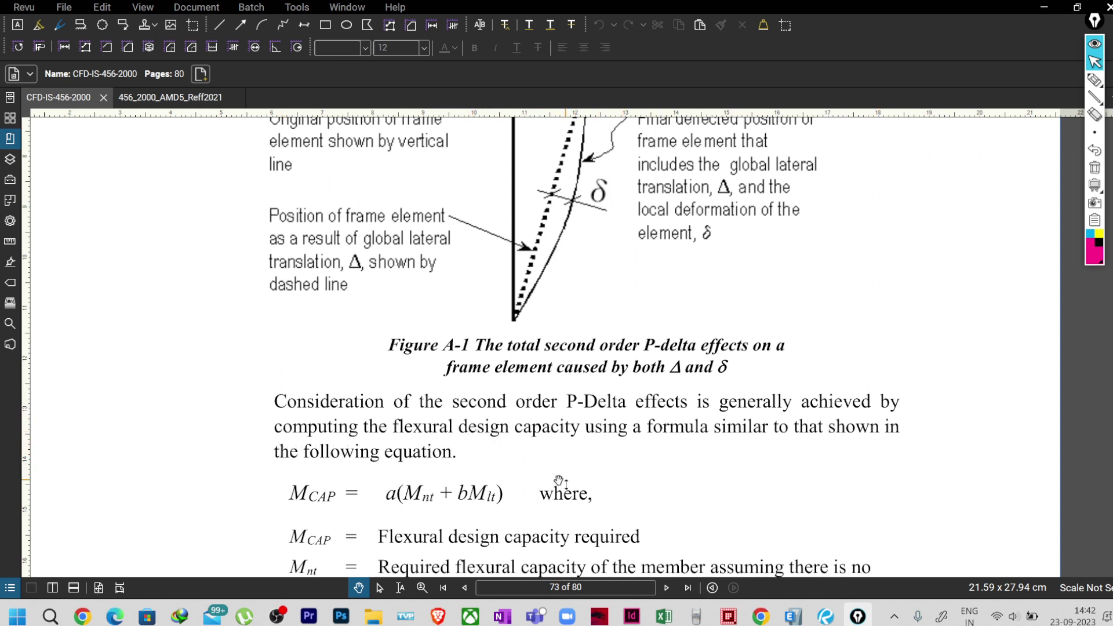
{"action": "scroll", "coordinate": [432, 433], "scroll_direction": "up", "scroll_amount": 1}
{"action": "scroll", "coordinate": [432, 429], "scroll_direction": "down", "scroll_amount": 9}
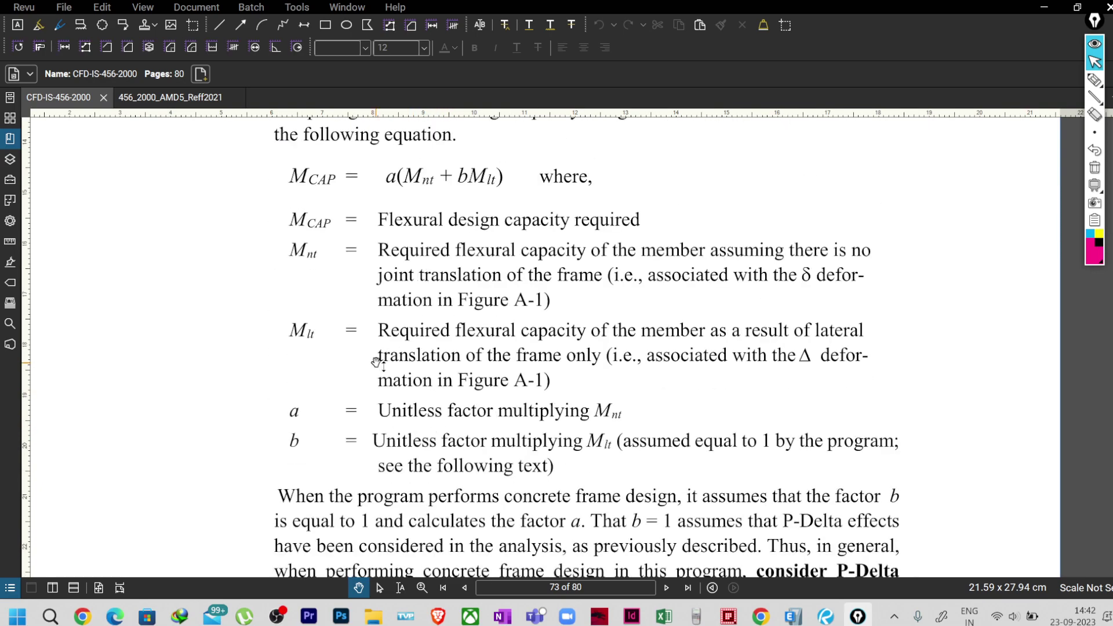
{"action": "scroll", "coordinate": [434, 454], "scroll_direction": "up", "scroll_amount": 10}
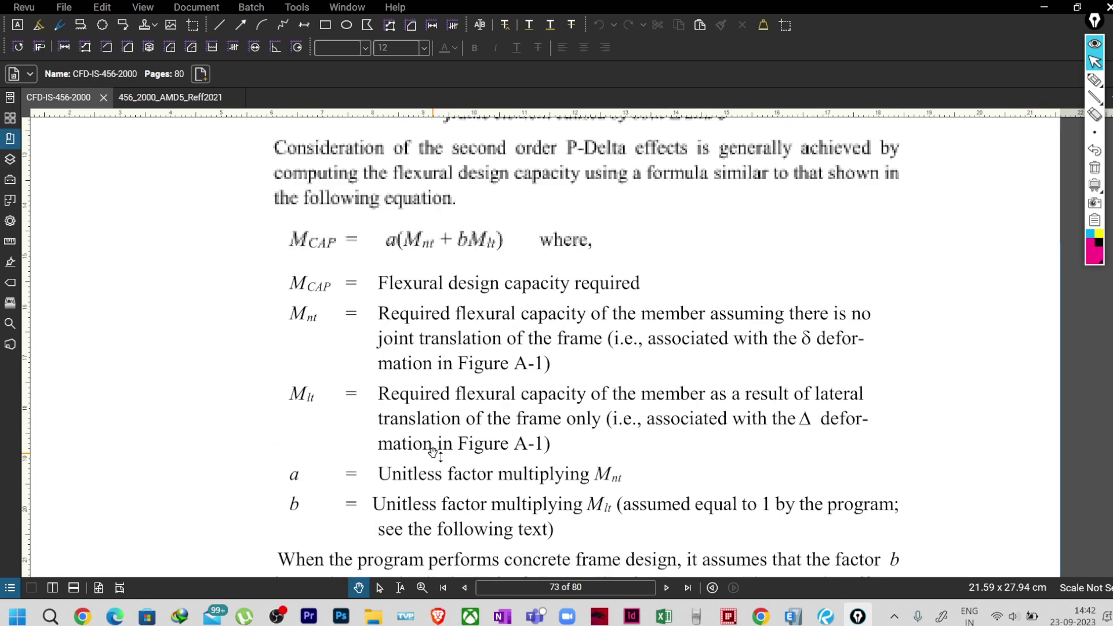
{"action": "scroll", "coordinate": [433, 454], "scroll_direction": "up", "scroll_amount": 2}
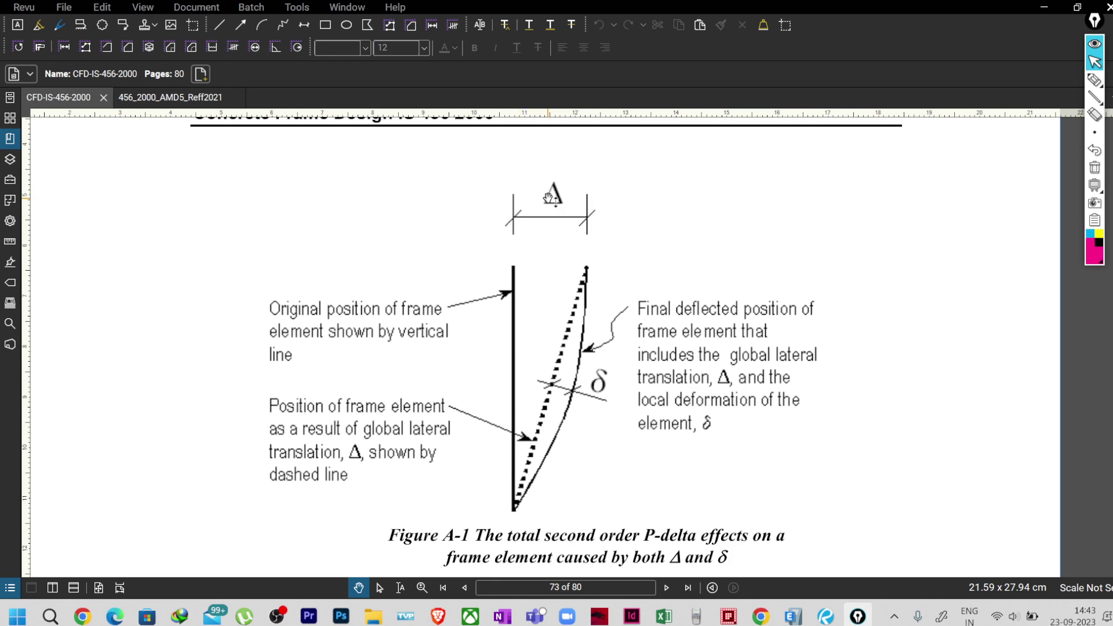
- Jump to the bookmarked section 3.2 Design Load Combinations of CFD-IS-456-2000 and hide the bookmark list
{"action": "left_click", "coordinate": [11, 163]}
{"action": "left_click", "coordinate": [11, 161]}
{"action": "left_click", "coordinate": [10, 118]}
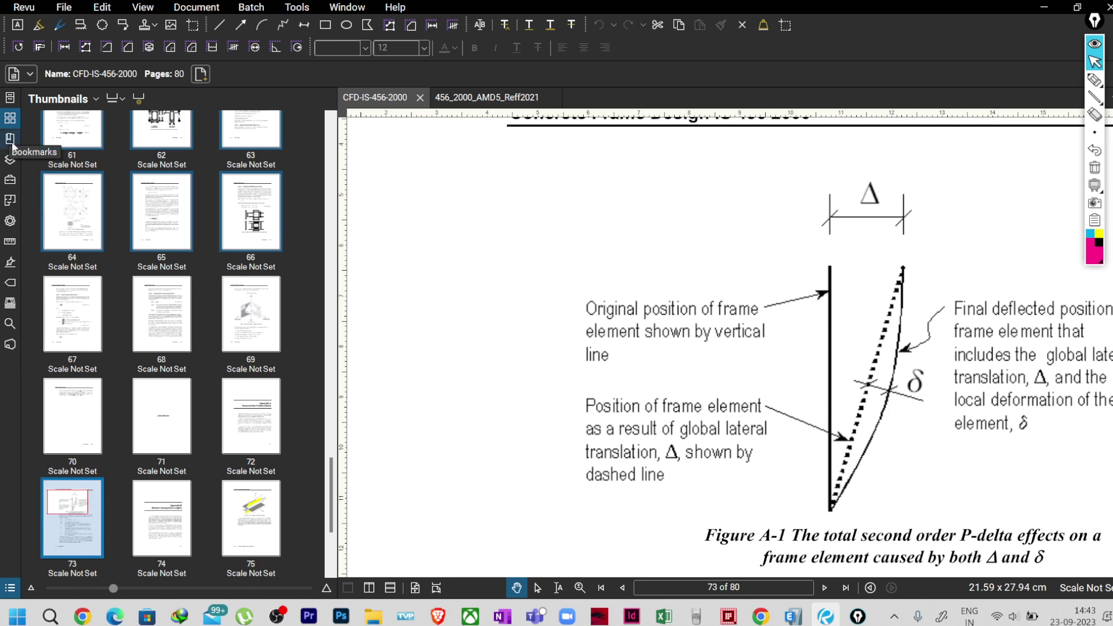
{"action": "left_click", "coordinate": [9, 139]}
{"action": "scroll", "coordinate": [124, 392], "scroll_direction": "up", "scroll_amount": 2}
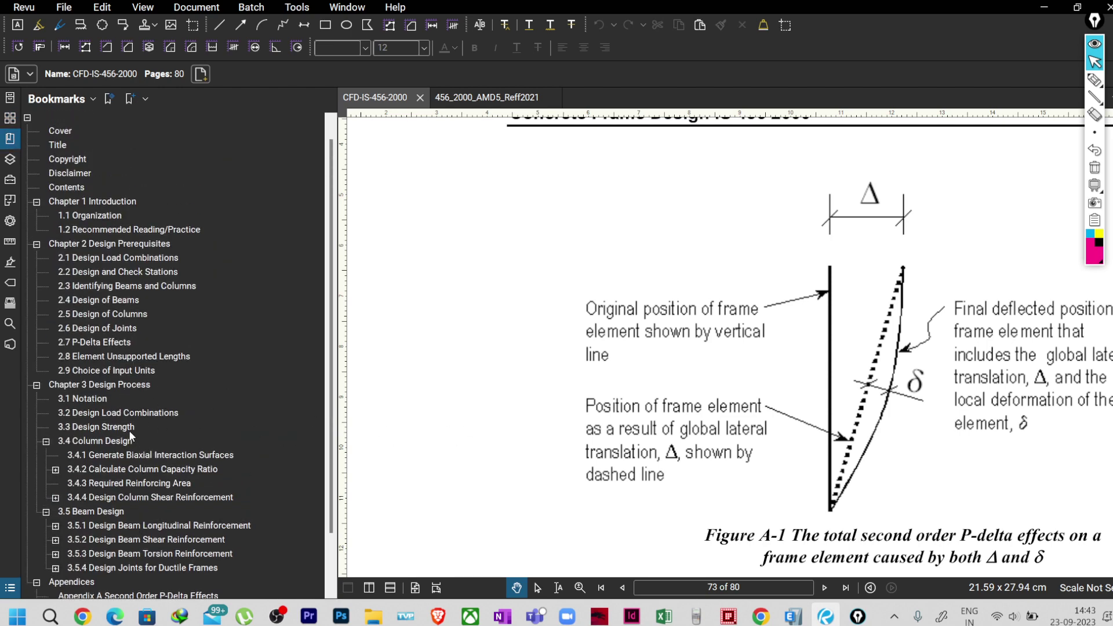
{"action": "scroll", "coordinate": [130, 430], "scroll_direction": "down", "scroll_amount": 2}
{"action": "left_click", "coordinate": [91, 348]}
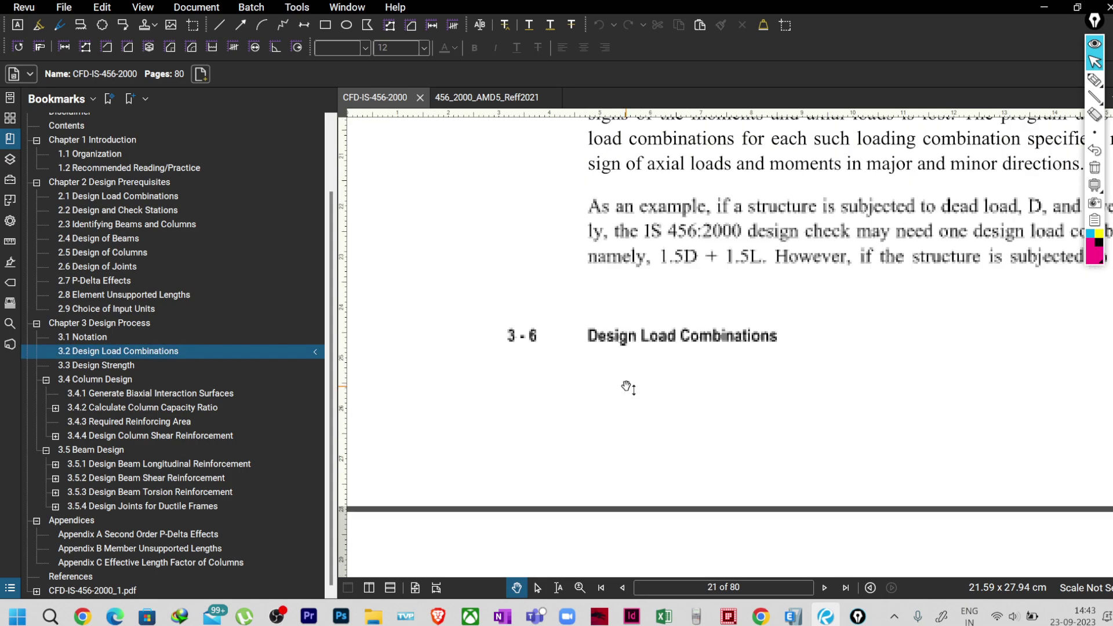
{"action": "left_click", "coordinate": [11, 137]}
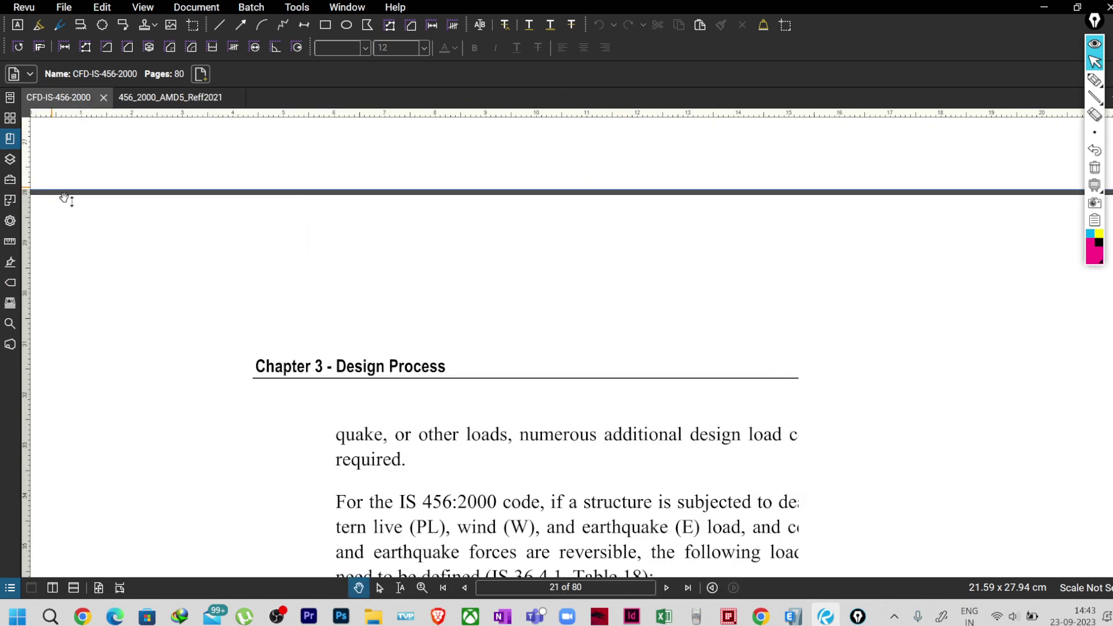
- Look through the IS 456:2000 load combinations to the paragraph on second order analysis of slender compression members on page 3-7
{"action": "scroll", "coordinate": [469, 287], "scroll_direction": "down", "scroll_amount": 8}
{"action": "scroll", "coordinate": [468, 287], "scroll_direction": "down", "scroll_amount": 3}
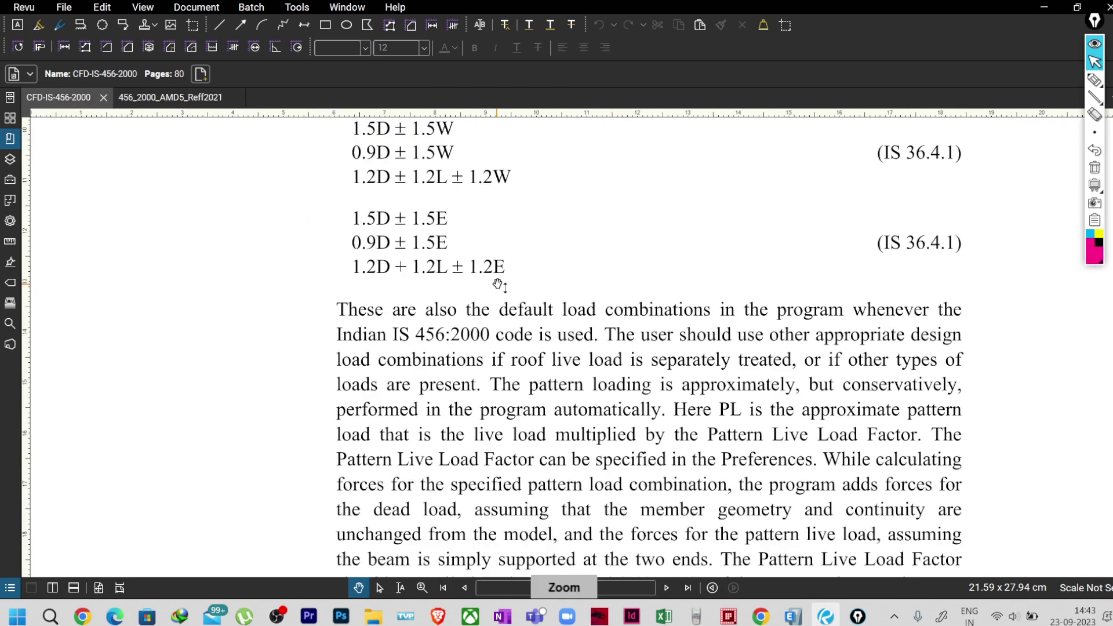
{"action": "scroll", "coordinate": [564, 380], "scroll_direction": "down", "scroll_amount": 10}
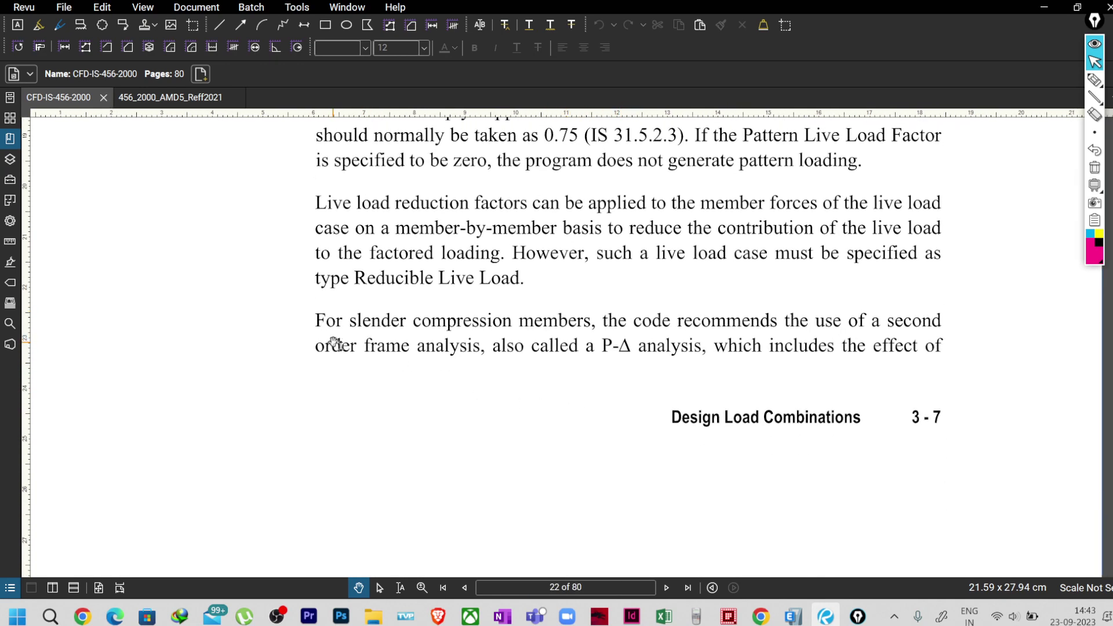
{"action": "left_click_drag", "start_coordinate": [645, 354], "coordinate": [567, 364]}
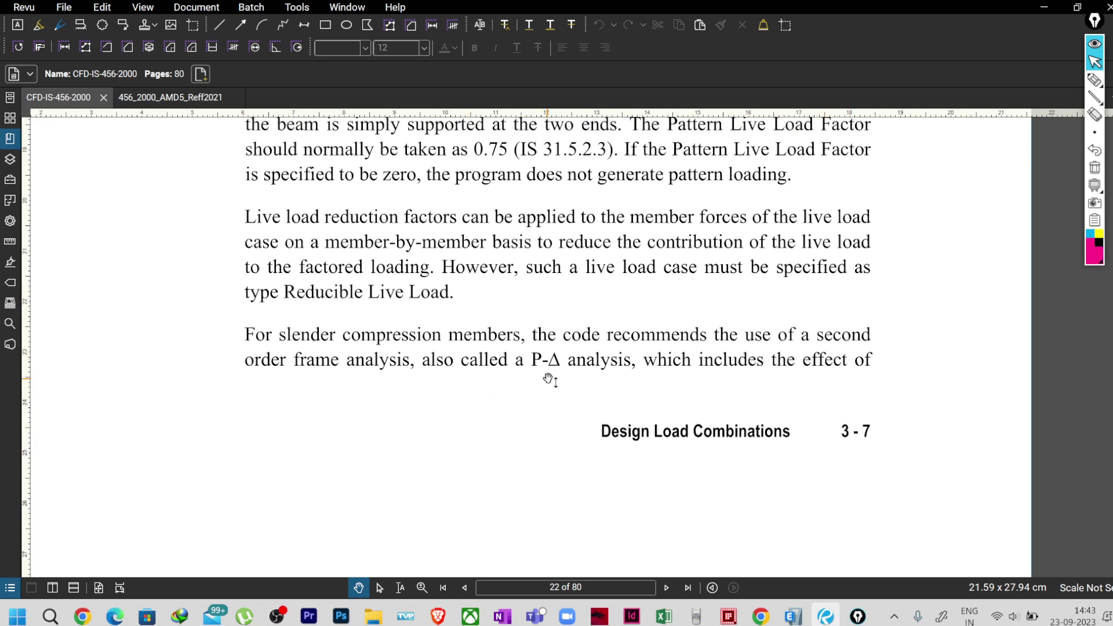
- Read the manual's guidance on additional moments under IS 39.7 and on including P-Delta analysis for the IS 456:2000 code
{"action": "scroll", "coordinate": [690, 377], "scroll_direction": "down", "scroll_amount": 1}
{"action": "scroll", "coordinate": [707, 371], "scroll_direction": "down", "scroll_amount": 4}
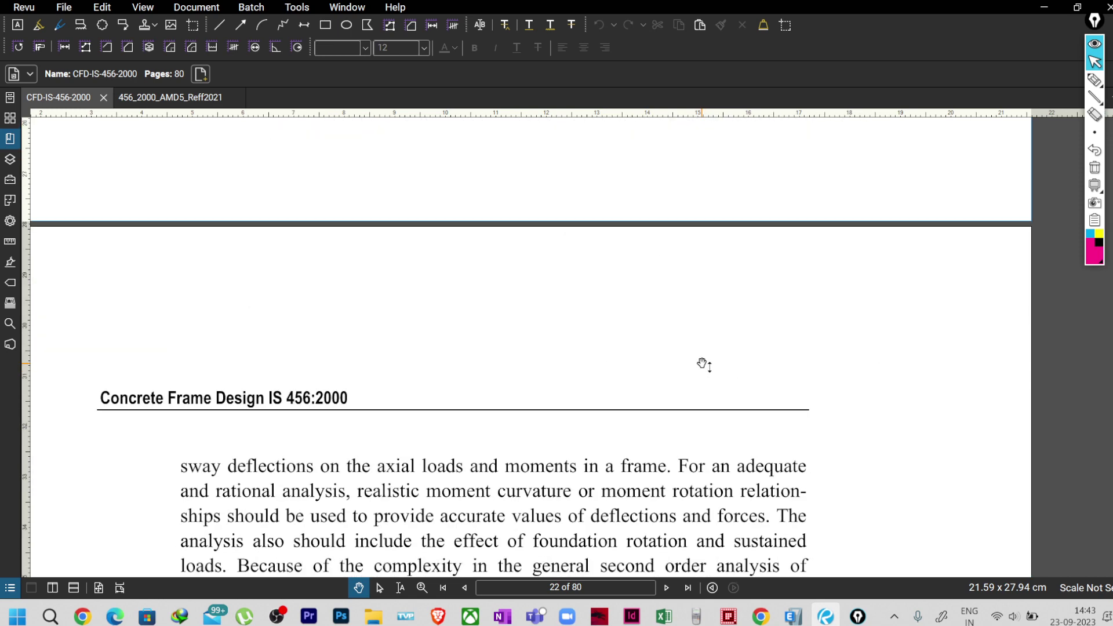
{"action": "scroll", "coordinate": [214, 376], "scroll_direction": "down", "scroll_amount": 5}
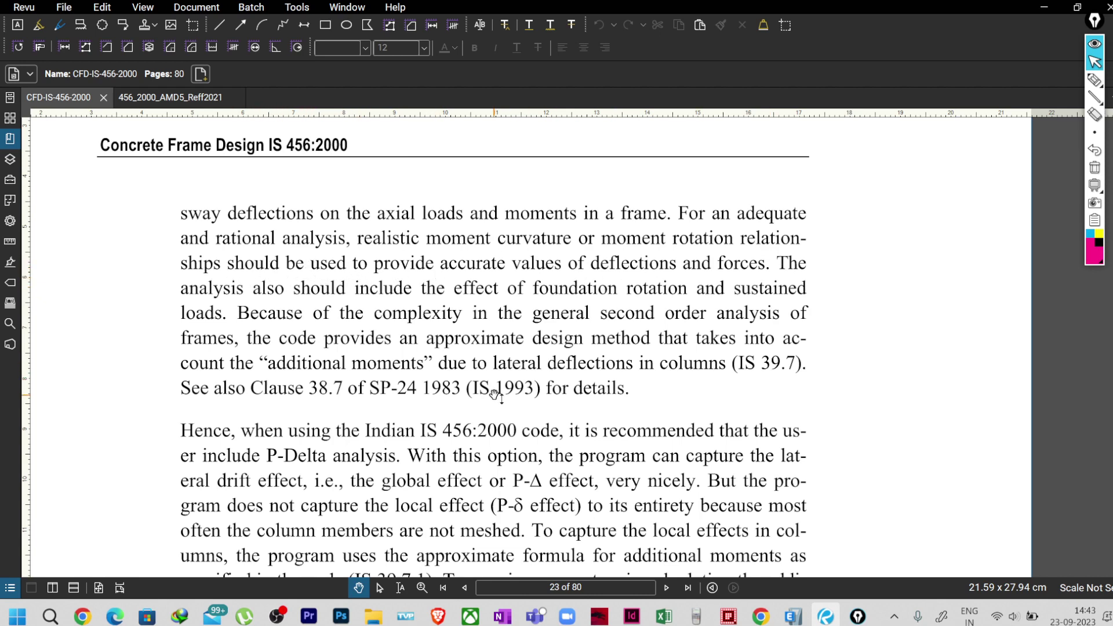
{"action": "scroll", "coordinate": [498, 392], "scroll_direction": "down", "scroll_amount": 1}
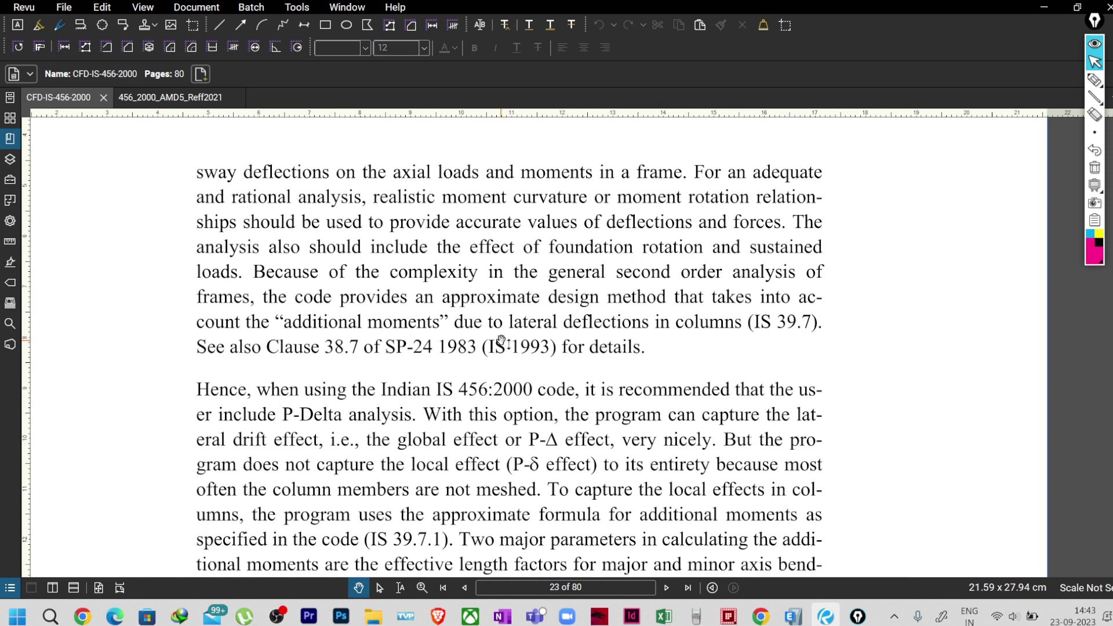
{"action": "left_click_drag", "start_coordinate": [422, 373], "coordinate": [335, 316]}
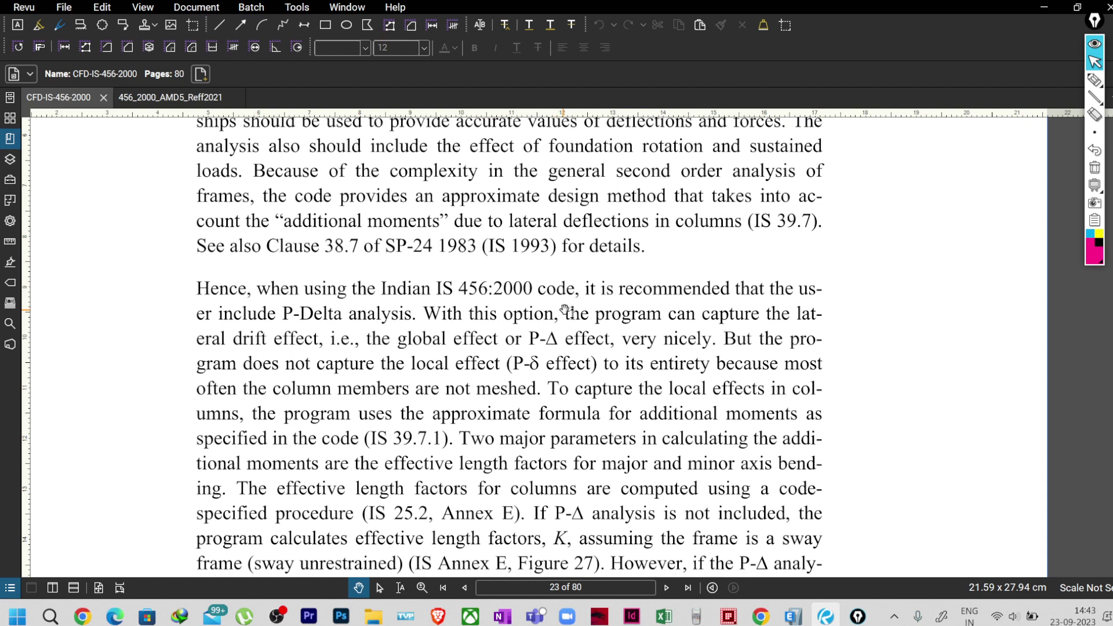
{"action": "scroll", "coordinate": [606, 395], "scroll_direction": "down", "scroll_amount": 1}
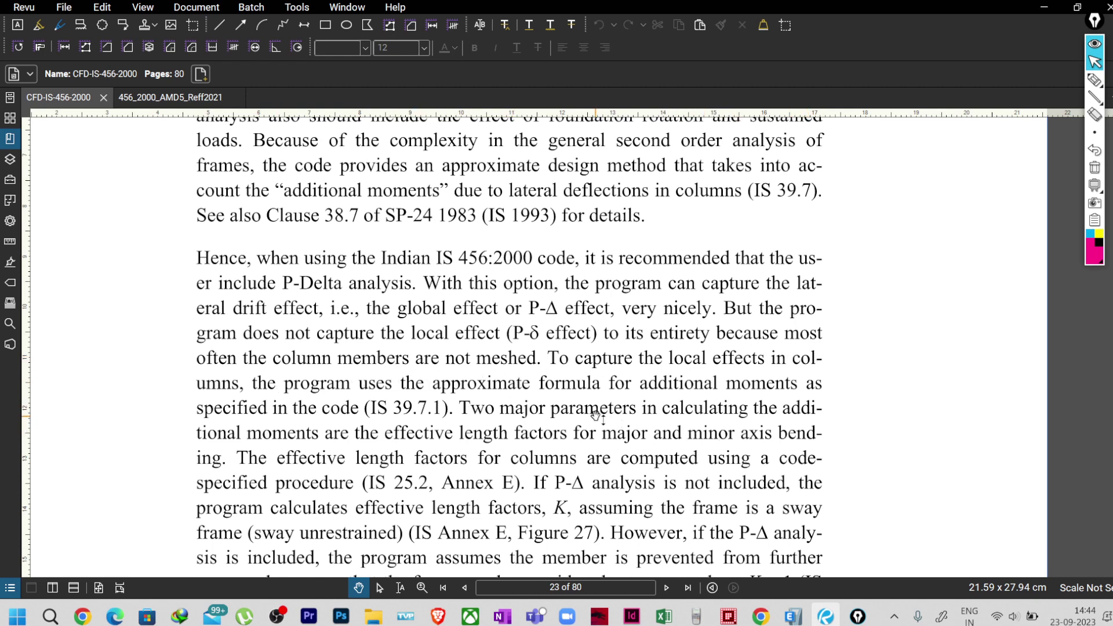
{"action": "scroll", "coordinate": [516, 387], "scroll_direction": "down", "scroll_amount": 1}
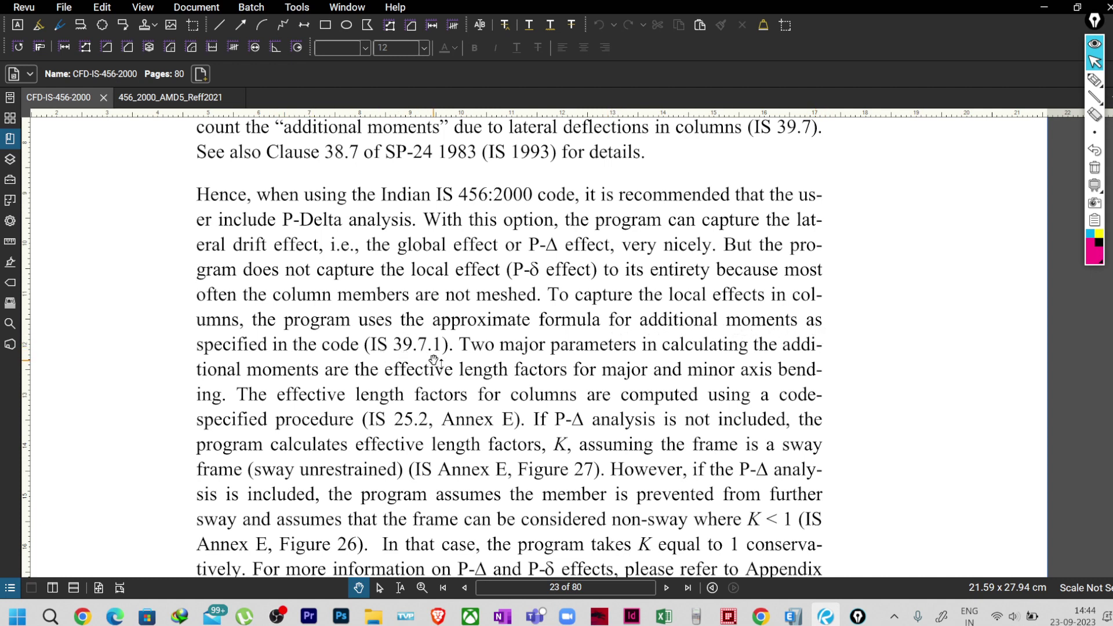
- Examine clause 39.7.1 and its additional moment formulas for Max and May in the 456_2000_AMD5_Reff2021 document
{"action": "left_click", "coordinate": [824, 619]}
{"action": "left_click", "coordinate": [824, 619]}
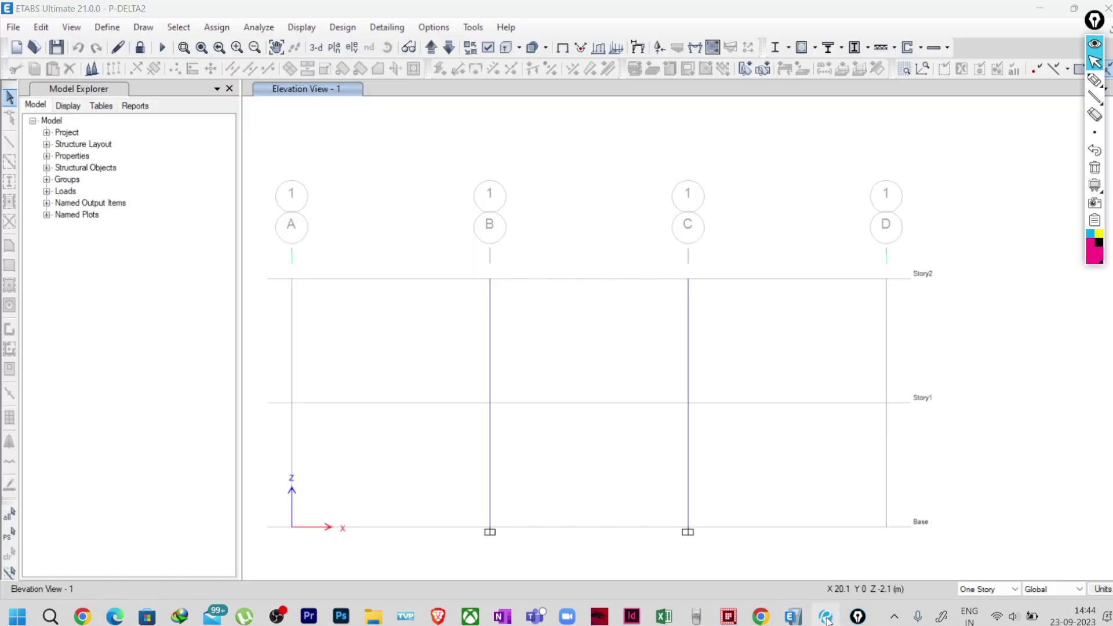
{"action": "left_click", "coordinate": [141, 97]}
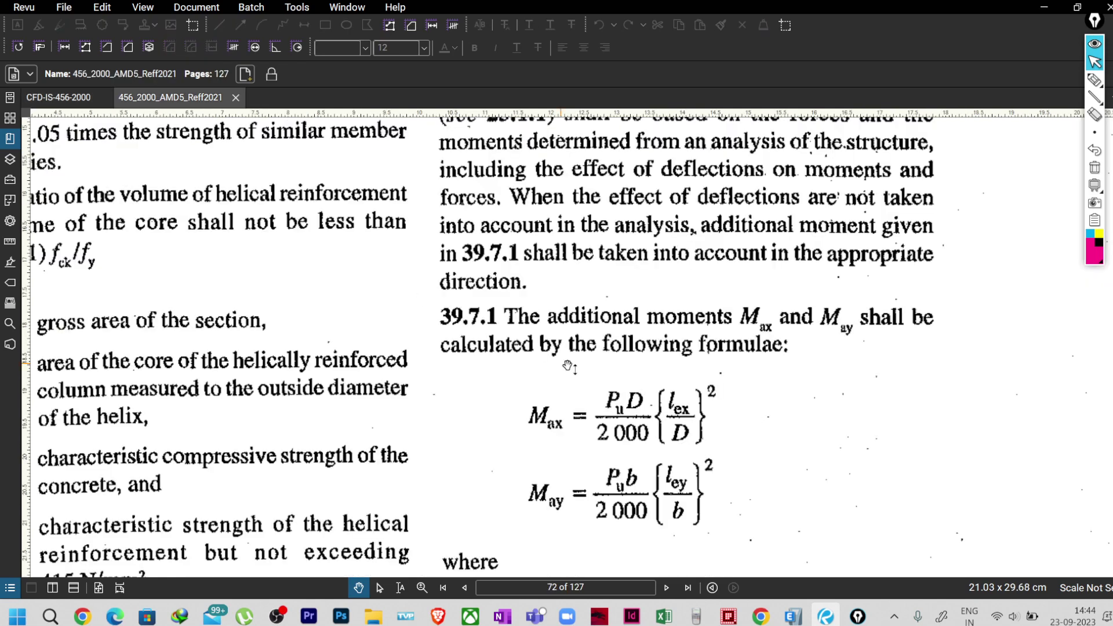
{"action": "scroll", "coordinate": [568, 368], "scroll_direction": "up", "scroll_amount": 2}
{"action": "scroll", "coordinate": [643, 510], "scroll_direction": "down", "scroll_amount": 1}
{"action": "scroll", "coordinate": [649, 510], "scroll_direction": "down", "scroll_amount": 3}
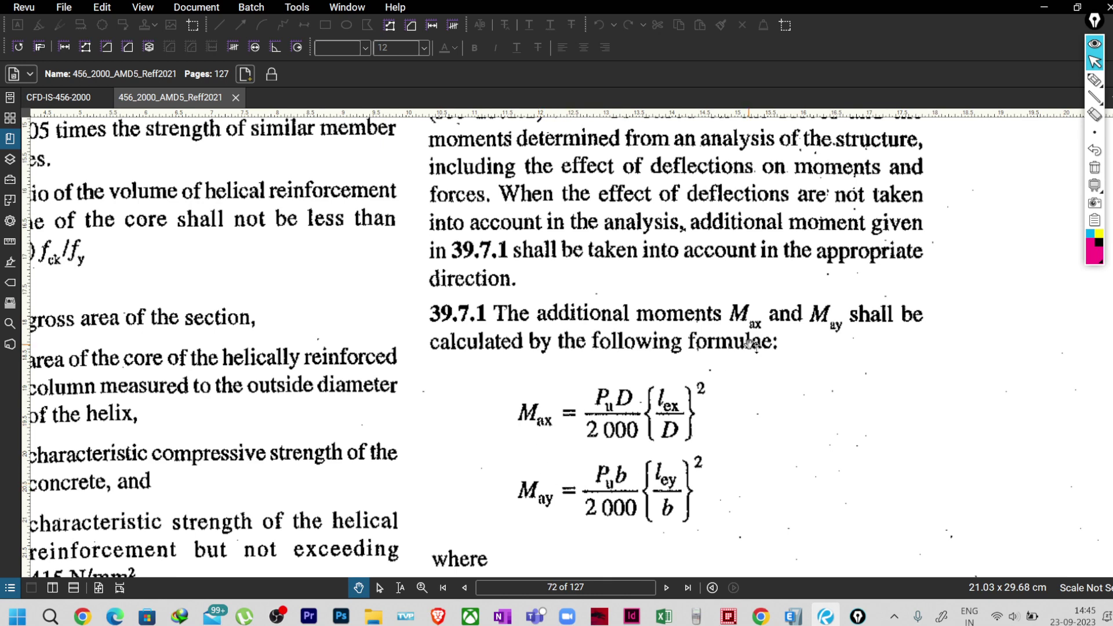
- Glance at the ETABS model and return to the effective length factor paragraph in CFD-IS-456-2000
{"action": "left_click", "coordinate": [793, 616]}
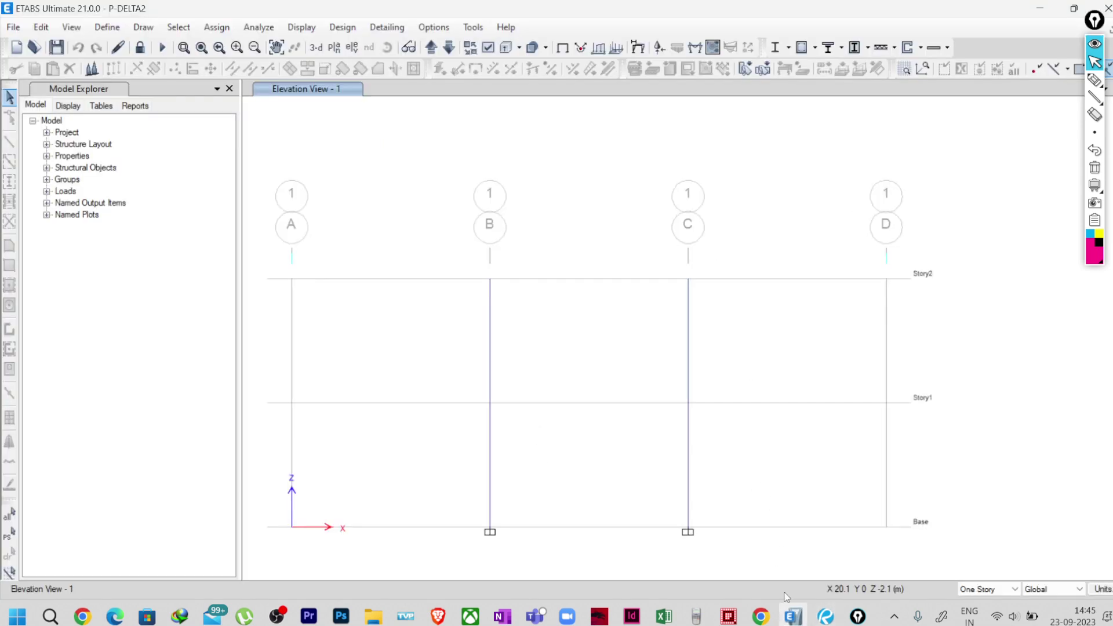
{"action": "left_click", "coordinate": [825, 616]}
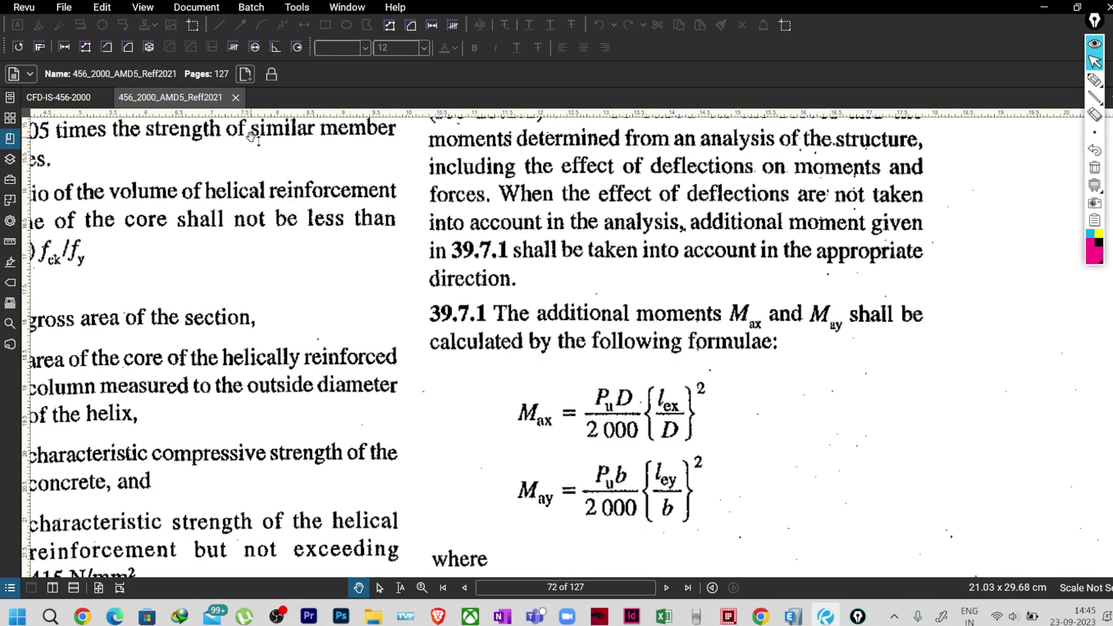
{"action": "left_click", "coordinate": [65, 97]}
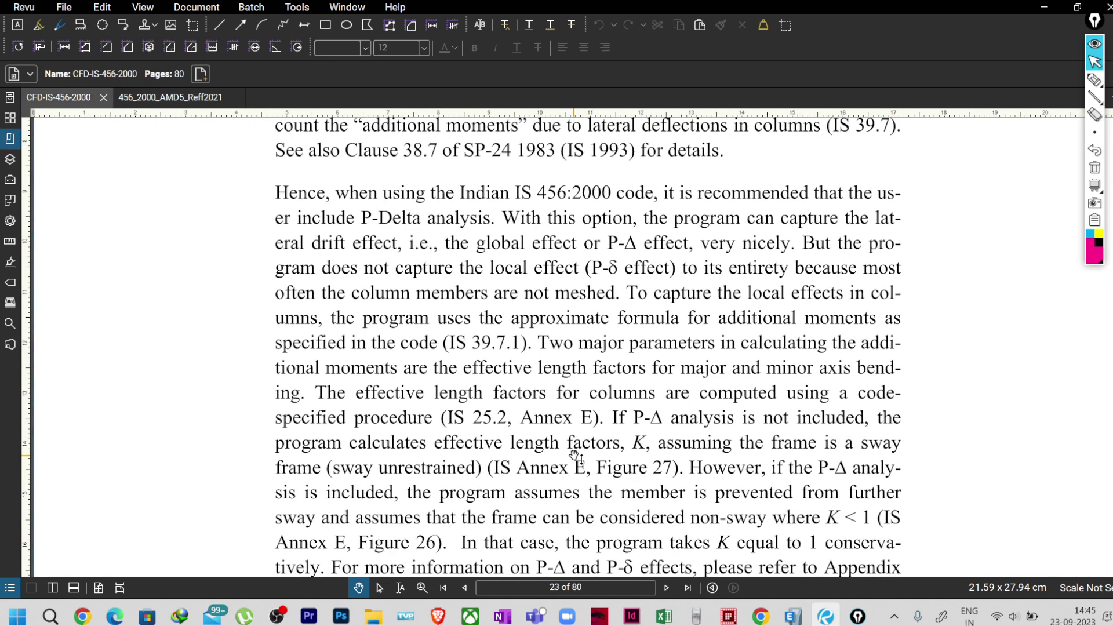
- Switch to ETABS and select the column on grid line B together with its end joints
{"action": "left_click", "coordinate": [1043, 7]}
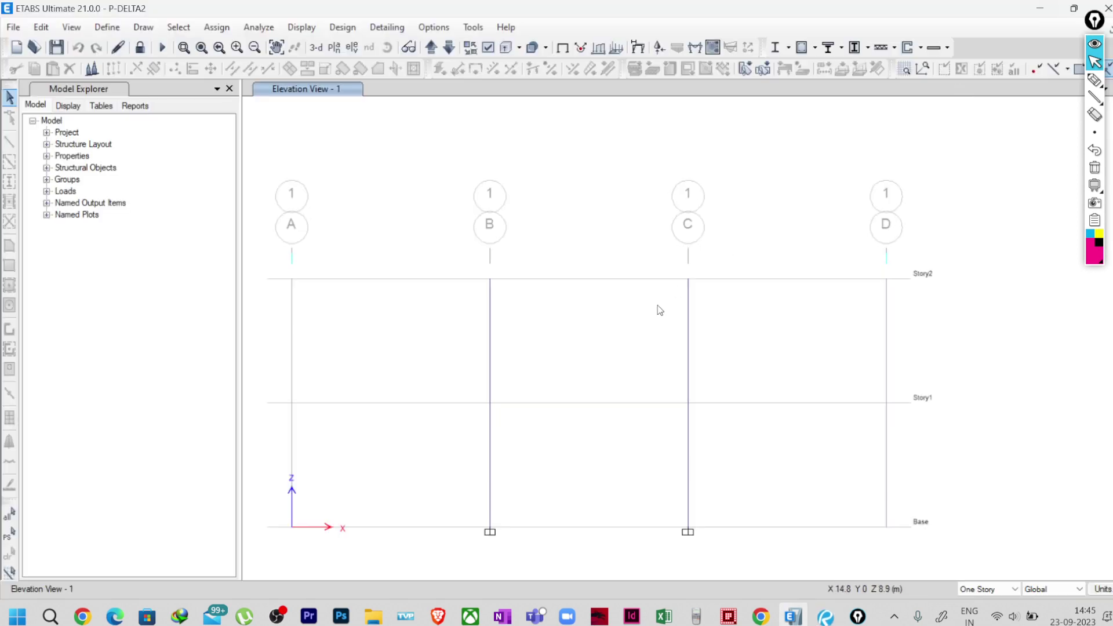
{"action": "left_click_drag", "start_coordinate": [461, 261], "coordinate": [532, 550]}
{"action": "left_click", "coordinate": [216, 27]}
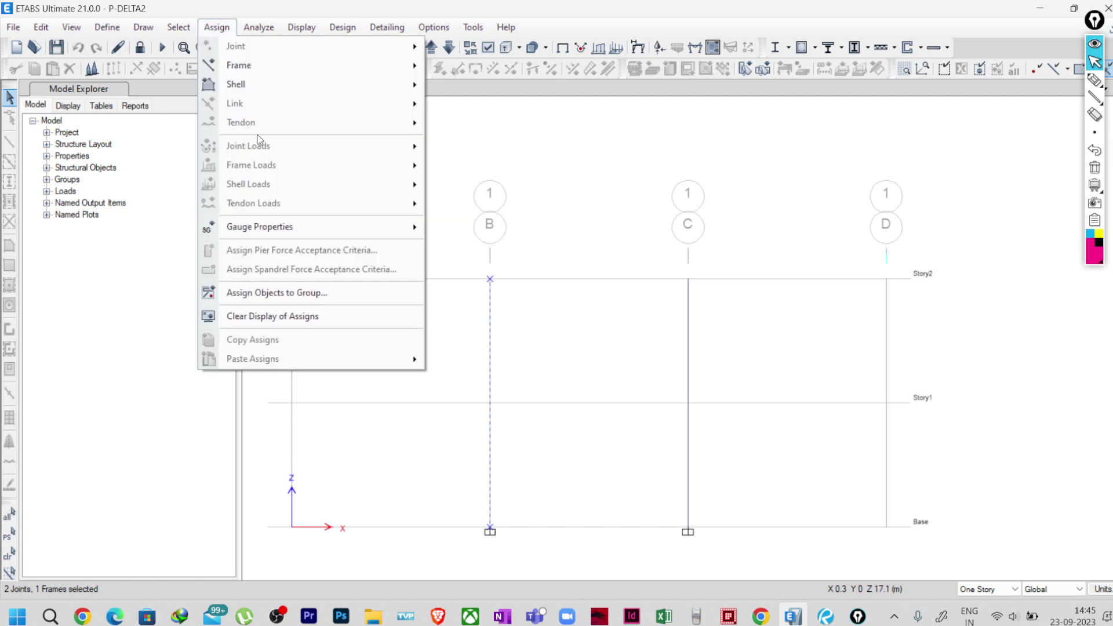
{"action": "left_click", "coordinate": [107, 27]}
{"action": "left_click", "coordinate": [213, 30]}
{"action": "mouse_move", "coordinate": [267, 69]}
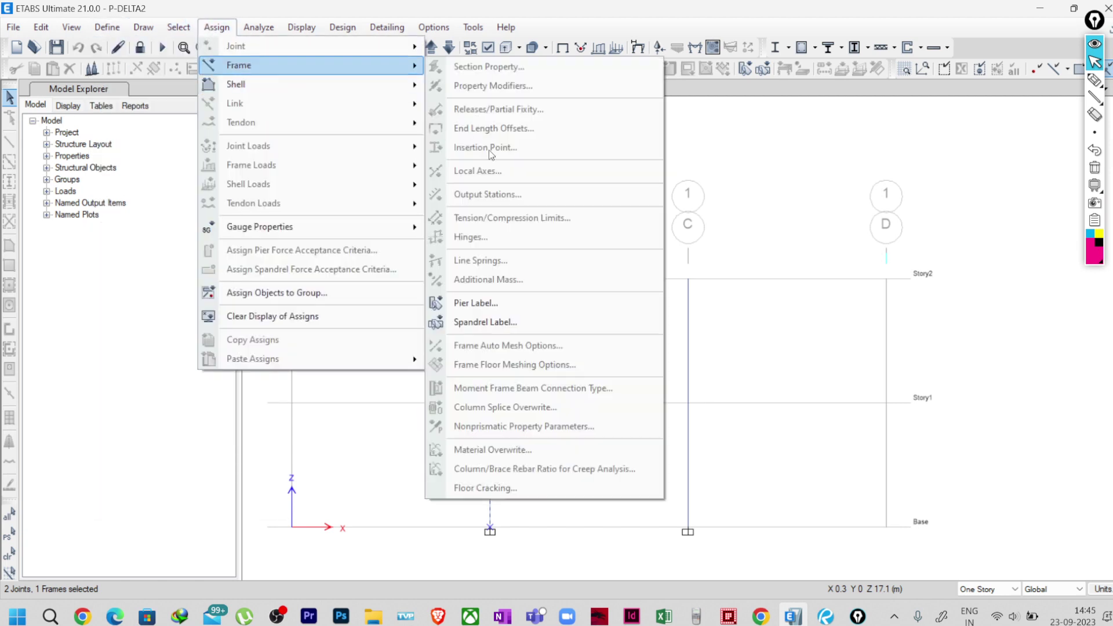
{"action": "left_click", "coordinate": [472, 348]}
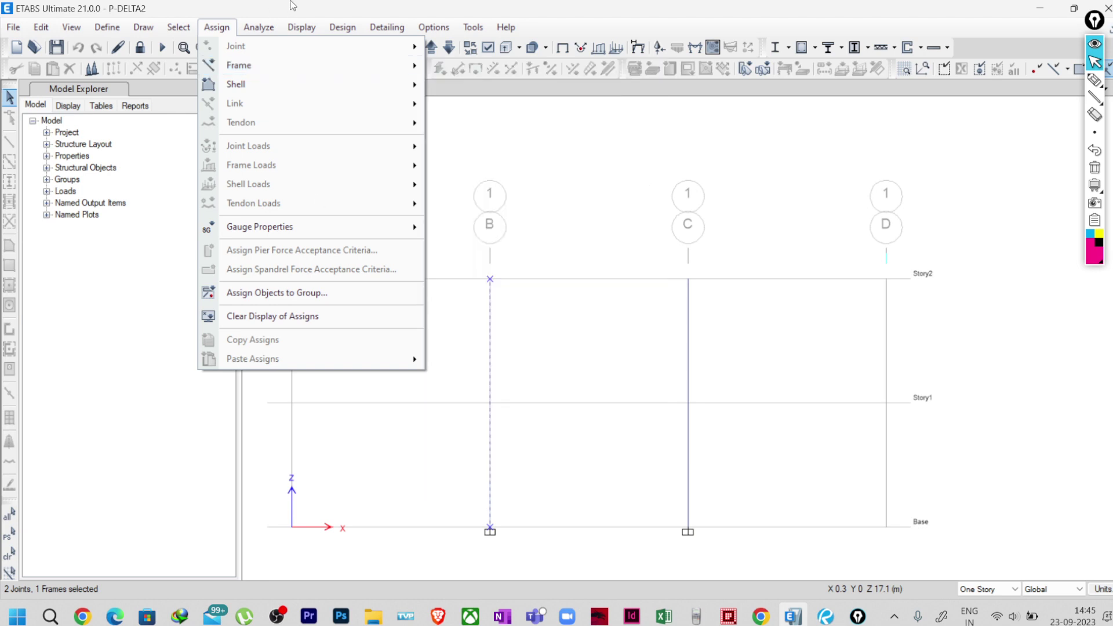
{"action": "left_click", "coordinate": [586, 362]}
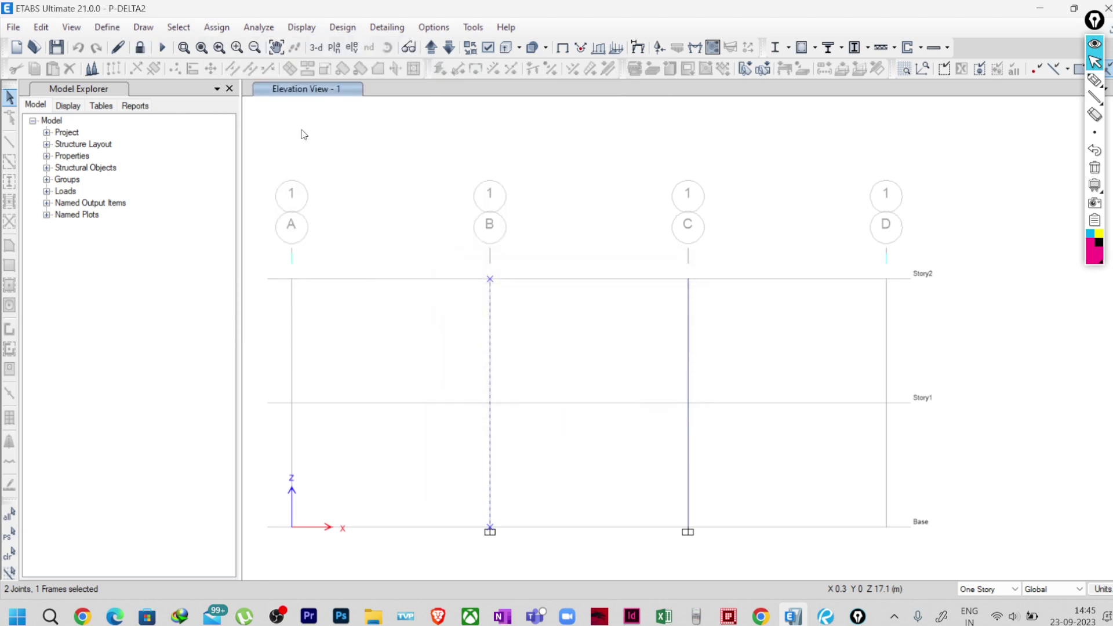
- Open the Frame Auto Mesh Options assignment for the selected column on grid line B
{"action": "left_click", "coordinate": [232, 26]}
{"action": "mouse_move", "coordinate": [272, 71]}
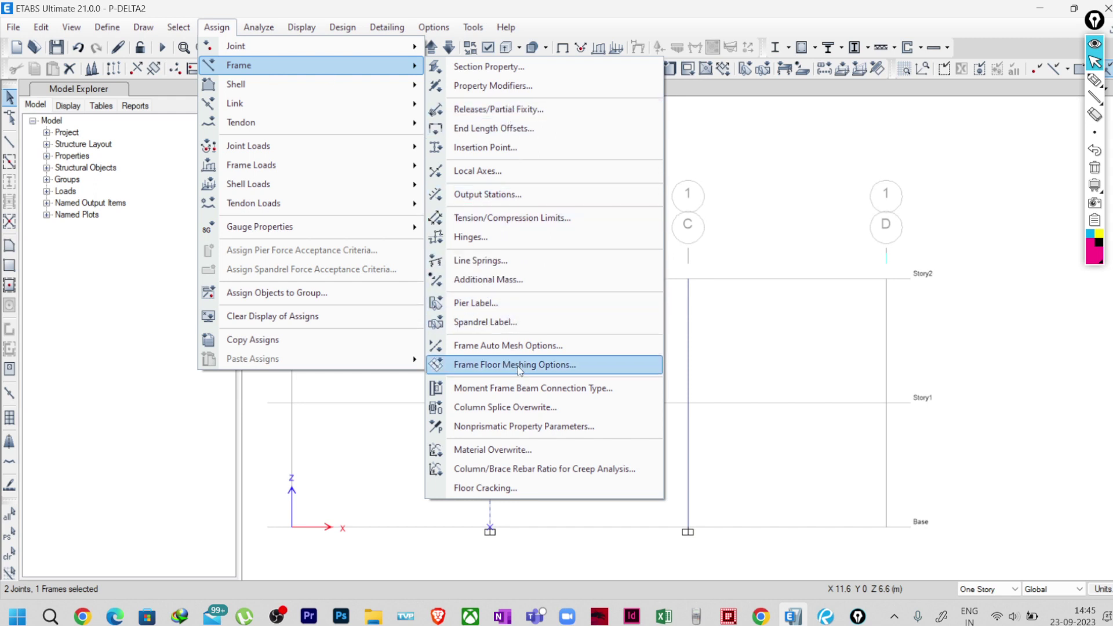
{"action": "left_click", "coordinate": [516, 346]}
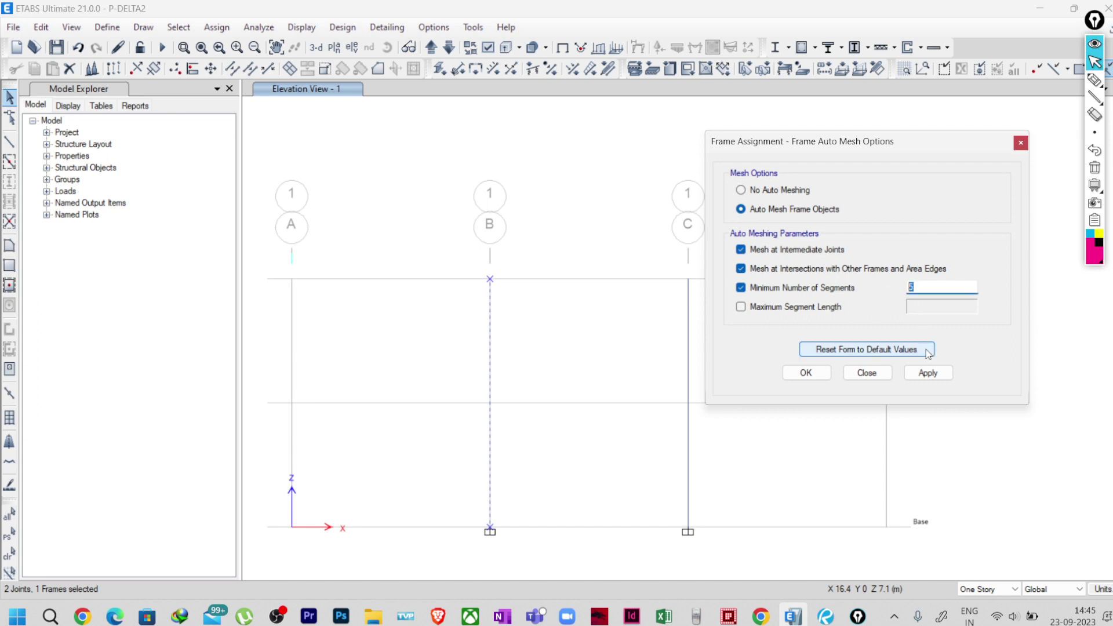
- Assign auto meshing with a minimum of 5 segments to the column on grid line B and run the analysis
{"action": "left_click", "coordinate": [927, 373]}
{"action": "left_click", "coordinate": [867, 373]}
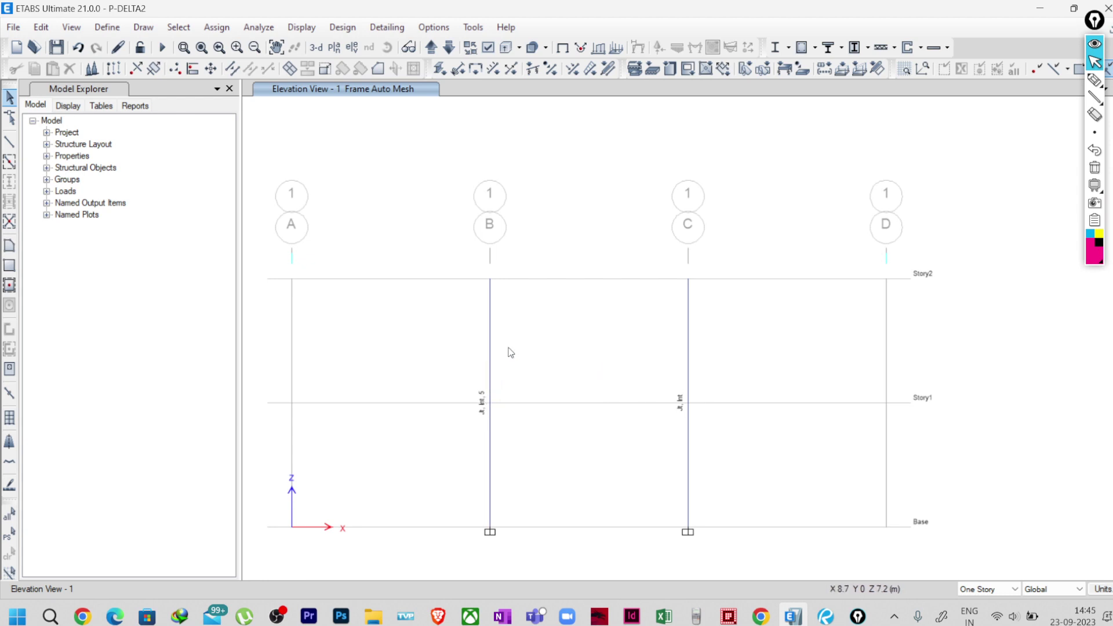
{"action": "left_click", "coordinate": [162, 47]}
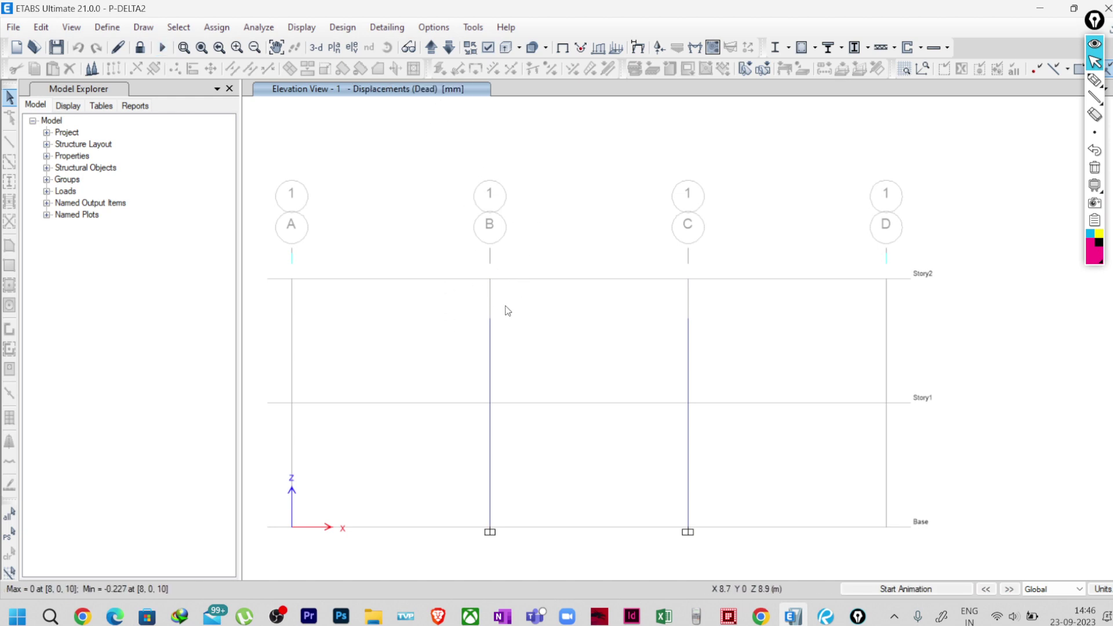
{"action": "left_click", "coordinate": [638, 49]}
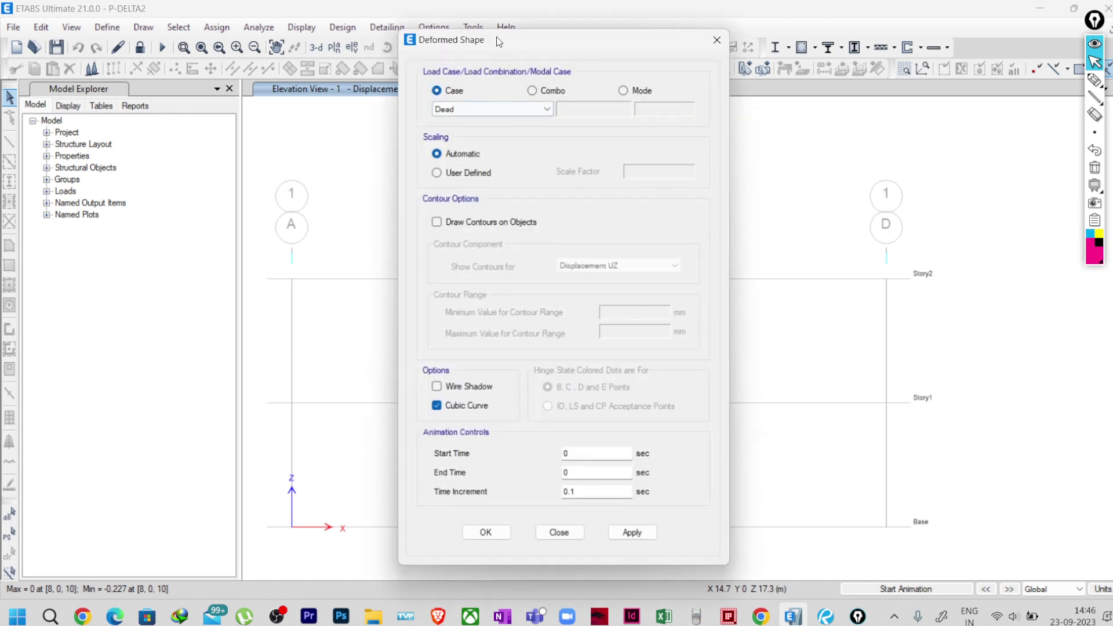
{"action": "left_click_drag", "start_coordinate": [491, 40], "coordinate": [127, 40]}
{"action": "left_click", "coordinate": [176, 92]}
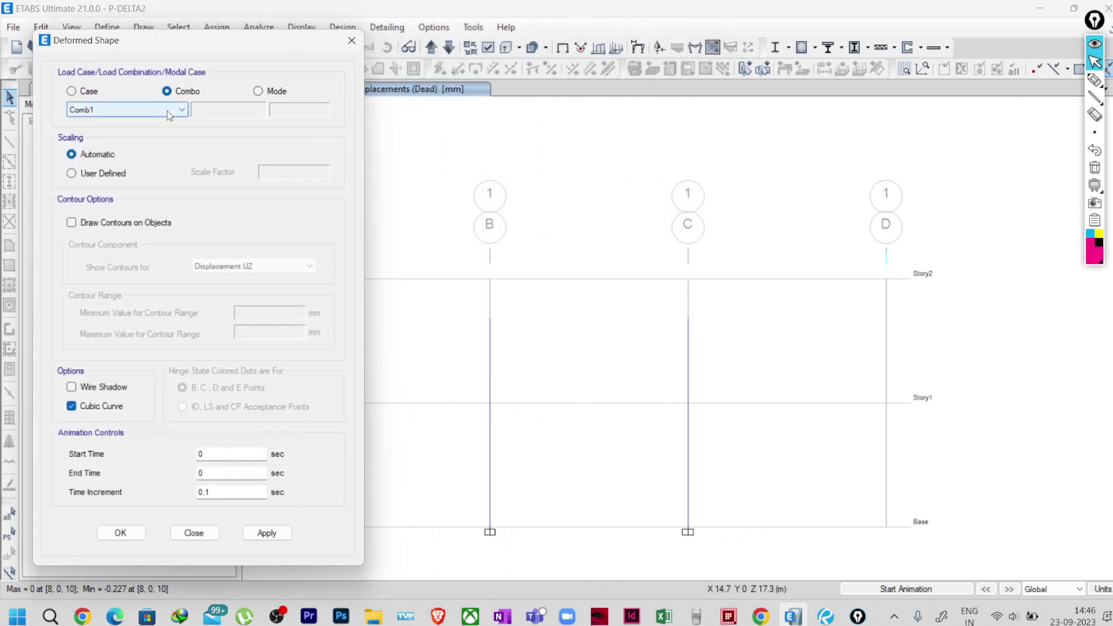
{"action": "left_click", "coordinate": [85, 92]}
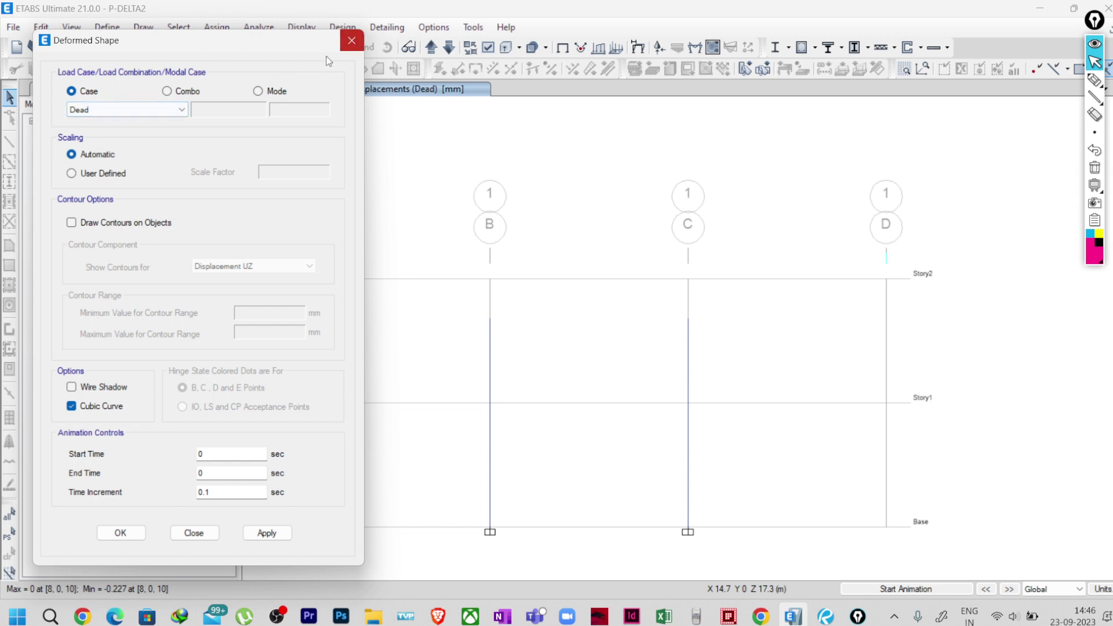
{"action": "left_click", "coordinate": [351, 40]}
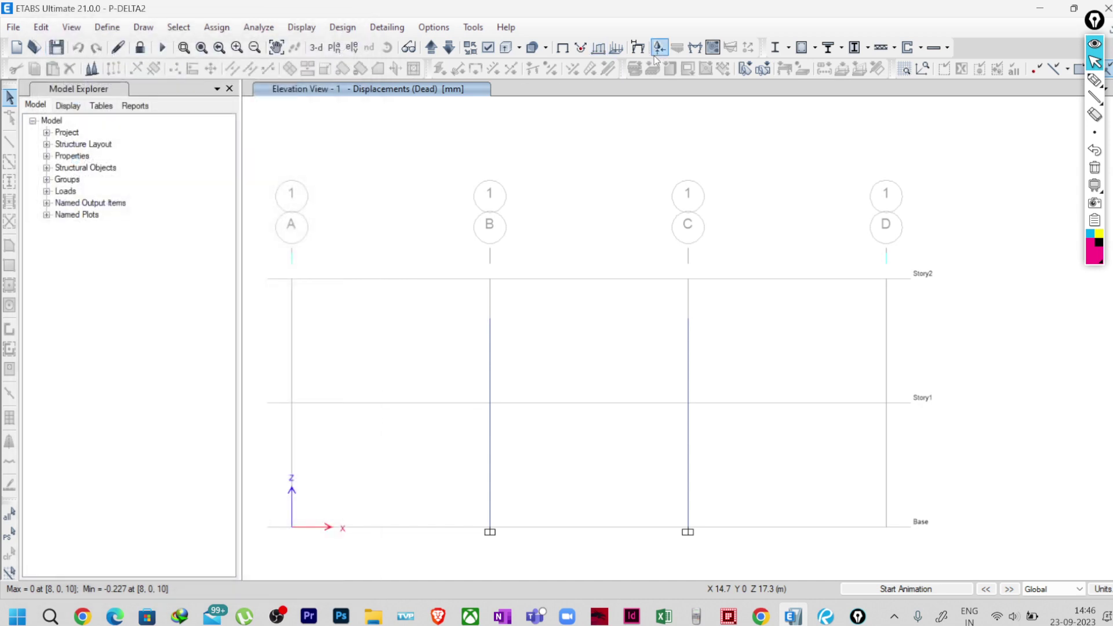
- Display the deformed shape of the two columns for load case EX with automatic scaling
{"action": "left_click", "coordinate": [638, 48]}
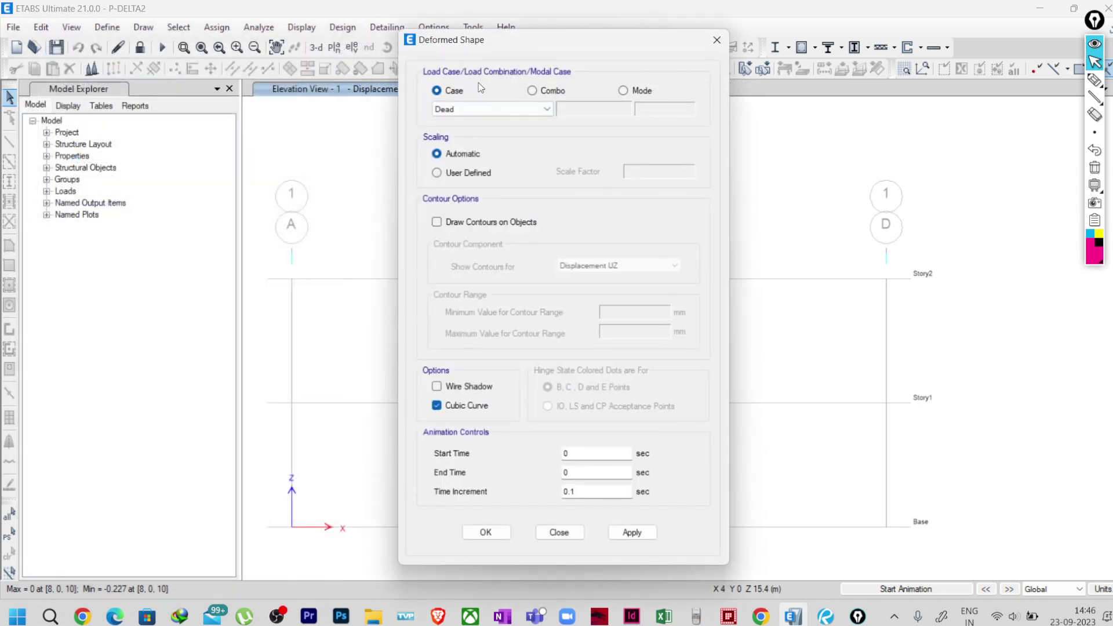
{"action": "left_click_drag", "start_coordinate": [476, 51], "coordinate": [79, 64]}
{"action": "left_click", "coordinate": [133, 121]}
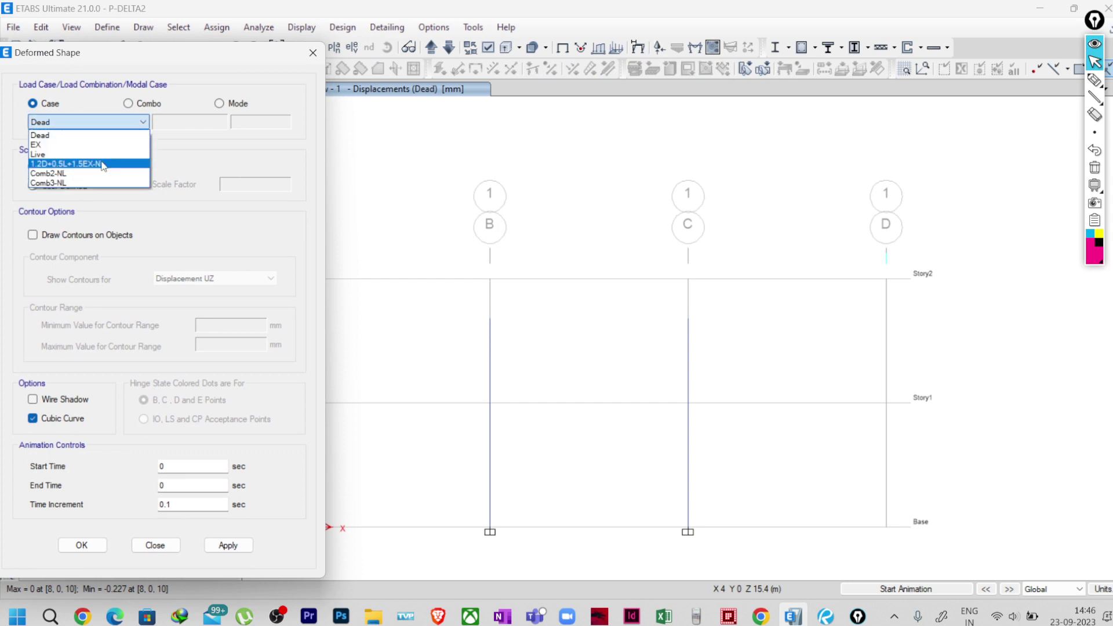
{"action": "left_click", "coordinate": [93, 149]}
{"action": "left_click", "coordinate": [229, 545]}
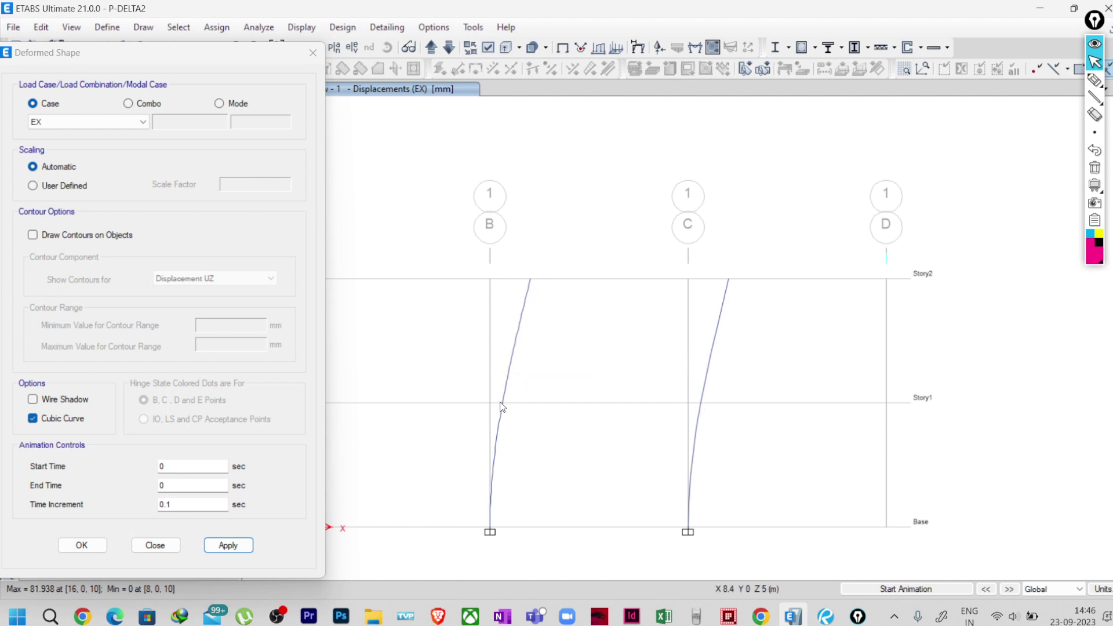
{"action": "right_click", "coordinate": [501, 427]}
{"action": "left_click", "coordinate": [313, 52]}
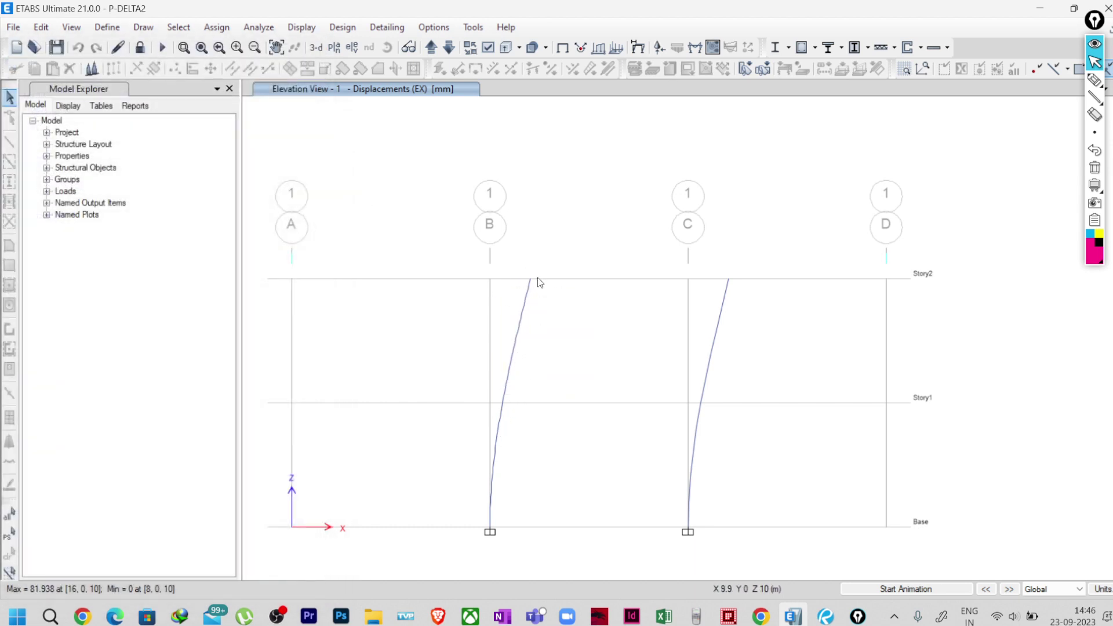
- Display the filled Moment 3-3 diagram with values for load case EX and compare the base moments of columns B and C
{"action": "left_click", "coordinate": [695, 47]}
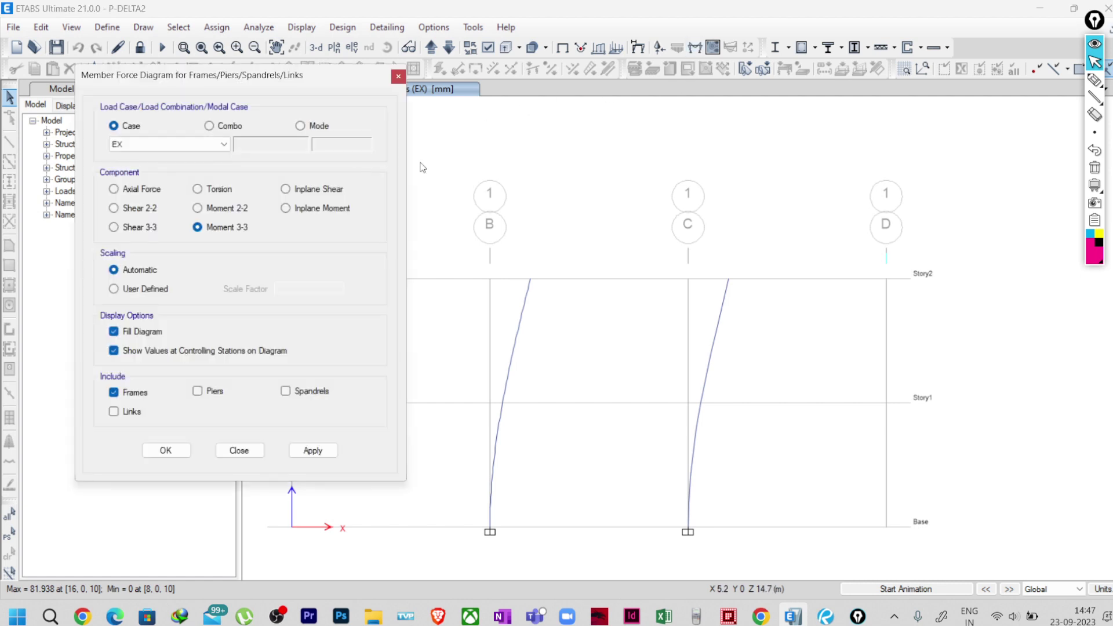
{"action": "left_click", "coordinate": [313, 451]}
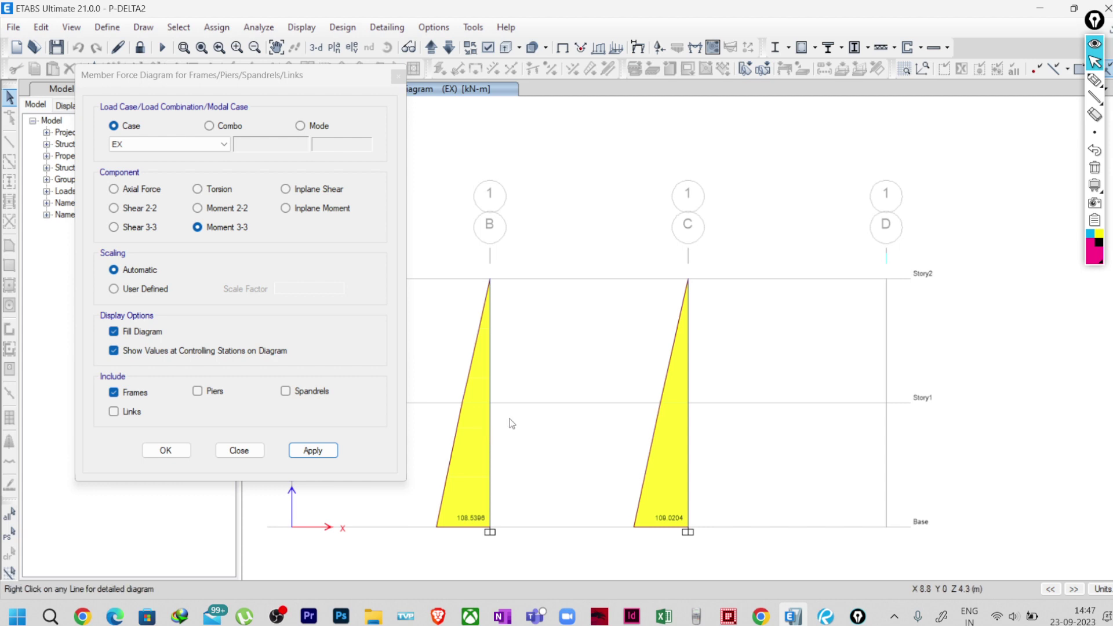
{"action": "left_click", "coordinate": [255, 452]}
{"action": "mouse_move", "coordinate": [491, 527]}
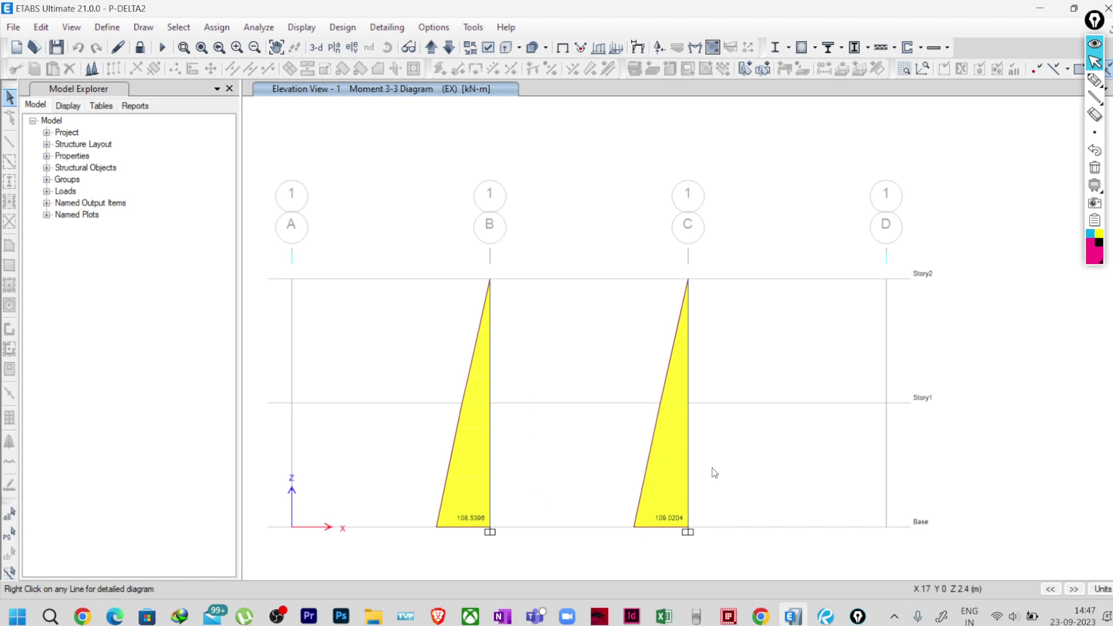
{"action": "mouse_move", "coordinate": [490, 491]}
{"action": "mouse_move", "coordinate": [689, 528]}
- Review the Comb3 load combination's definition and leave the load combinations unmodified
{"action": "left_click", "coordinate": [107, 27]}
{"action": "left_click", "coordinate": [197, 395]}
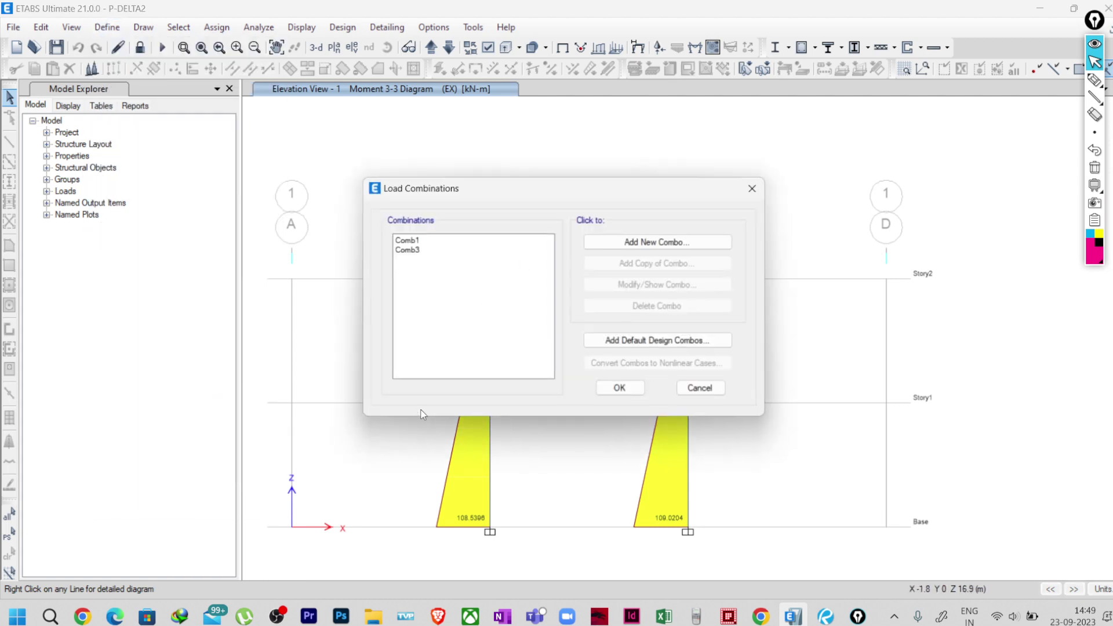
{"action": "left_click", "coordinate": [413, 239]}
{"action": "left_click", "coordinate": [413, 249]}
{"action": "left_click", "coordinate": [598, 286]}
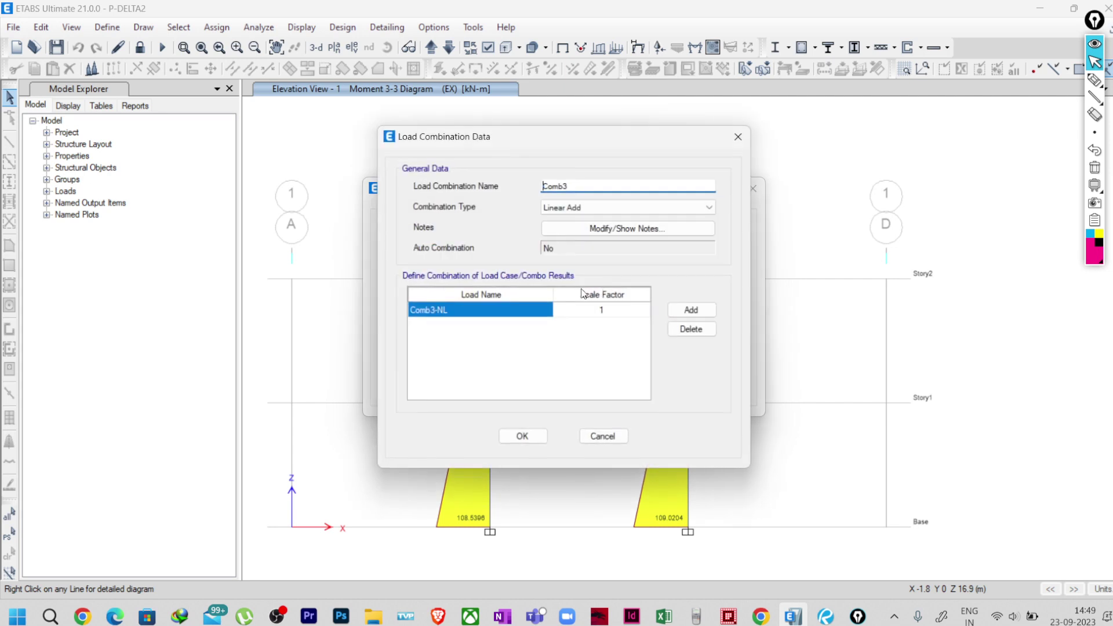
{"action": "left_click", "coordinate": [603, 436]}
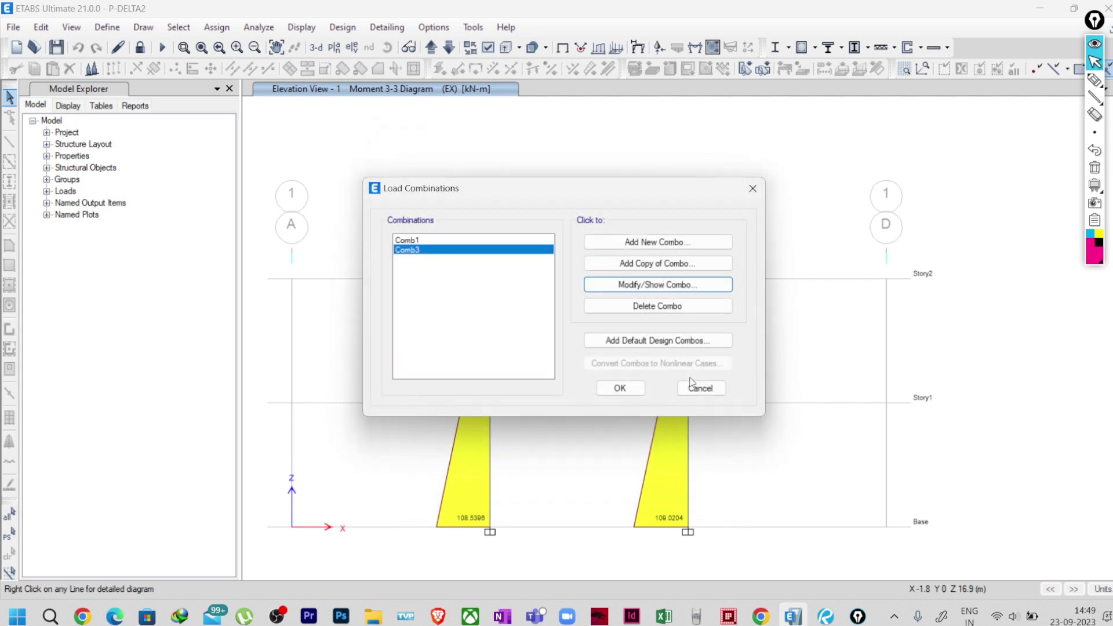
{"action": "left_click", "coordinate": [699, 387]}
{"action": "left_click", "coordinate": [107, 27]}
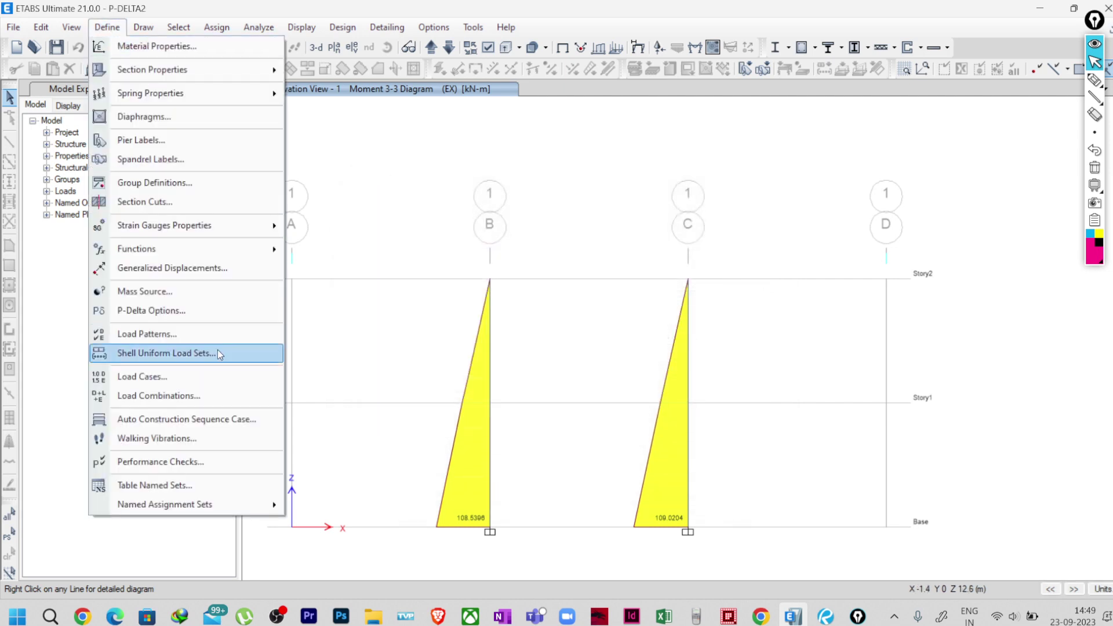
{"action": "left_click", "coordinate": [214, 397]}
{"action": "left_click", "coordinate": [406, 250]}
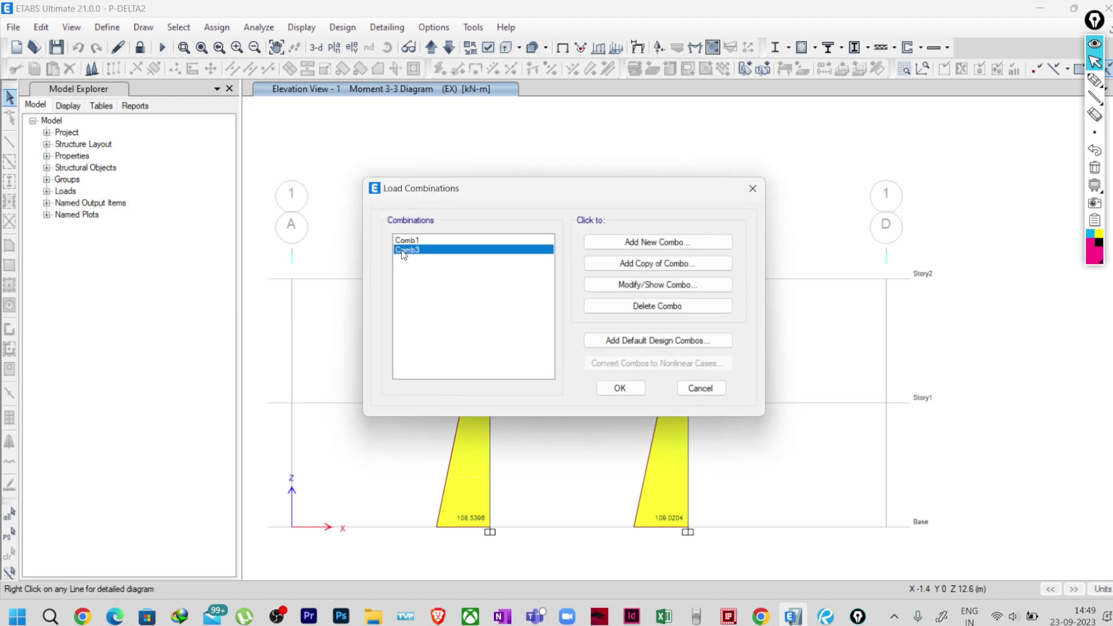
{"action": "left_click", "coordinate": [698, 386]}
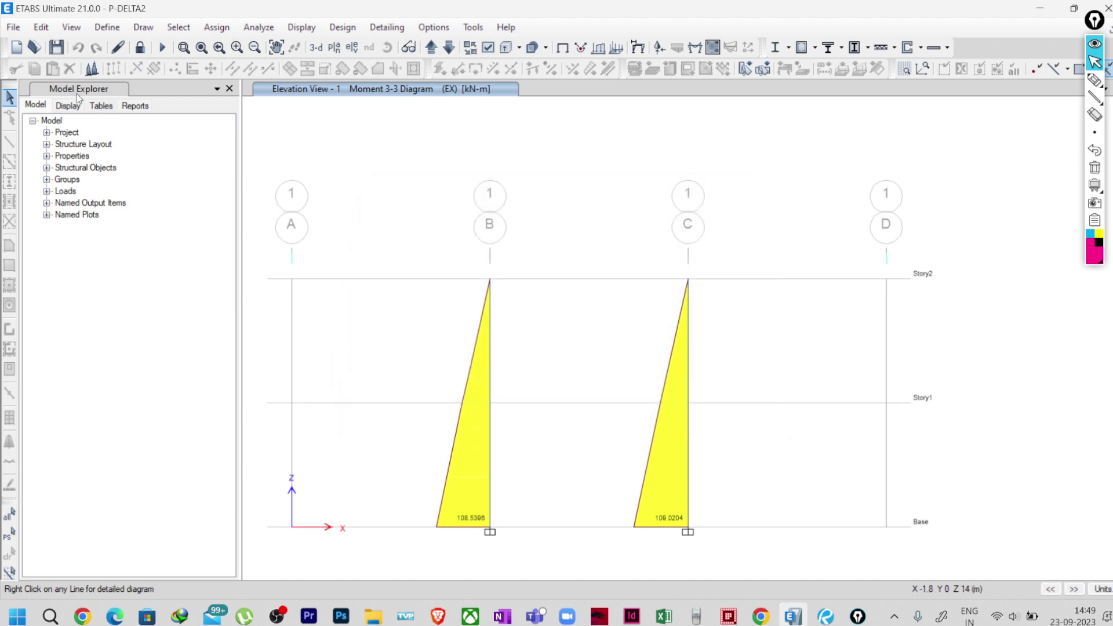
- Inspect the applied loads and geometric nonlinearity option of the Comb3-NL load case without modifying it
{"action": "left_click", "coordinate": [107, 27]}
{"action": "left_click", "coordinate": [174, 377]}
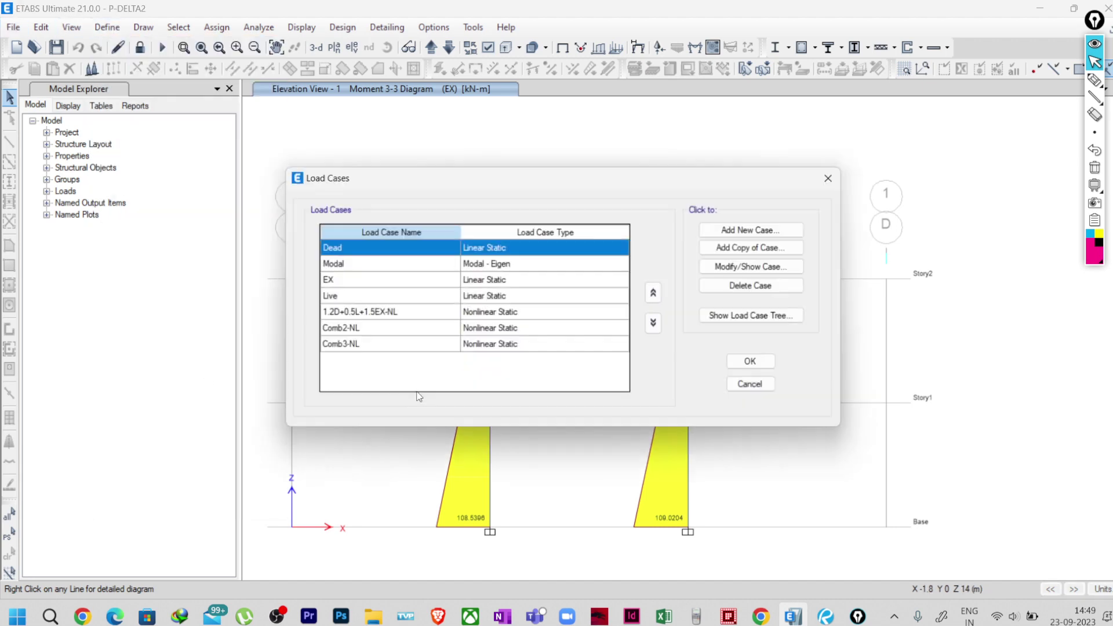
{"action": "left_click", "coordinate": [369, 344]}
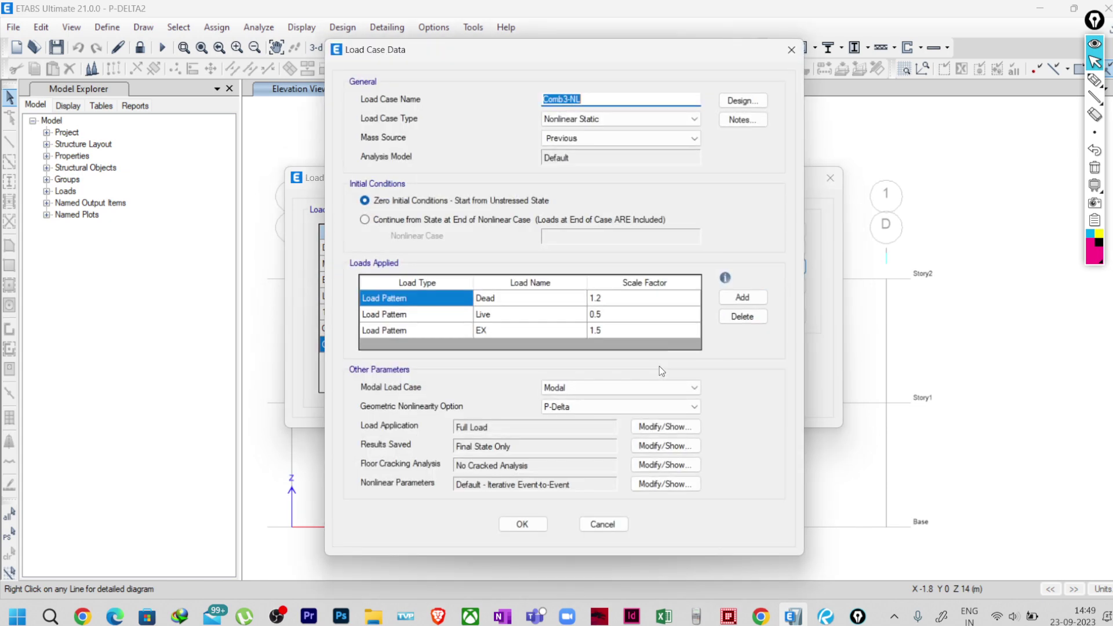
{"action": "left_click", "coordinate": [602, 524]}
{"action": "left_click", "coordinate": [745, 382]}
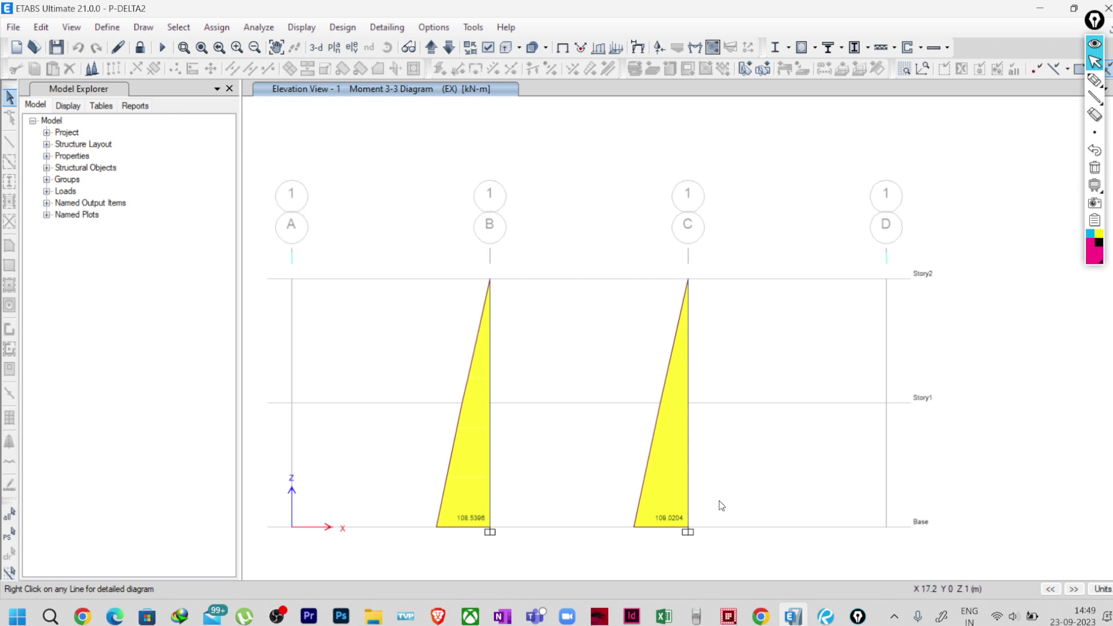
- Select the column on grid line C with its end joints and open the concrete frame design preferences for IS 456:2000
{"action": "left_click_drag", "start_coordinate": [593, 241], "coordinate": [769, 562]}
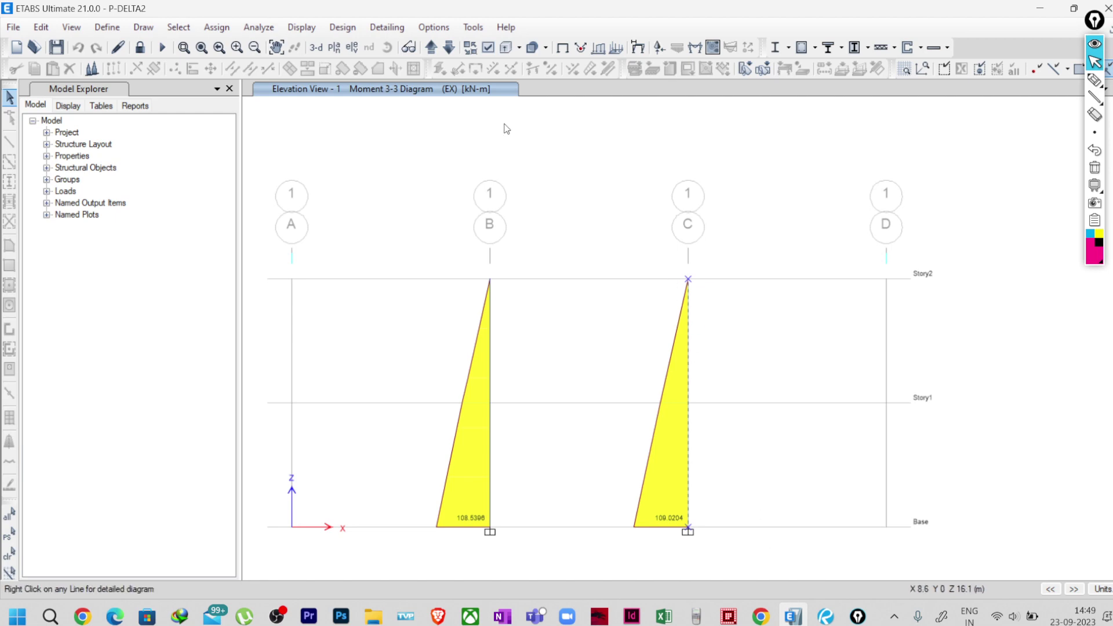
{"action": "left_click", "coordinate": [343, 27]}
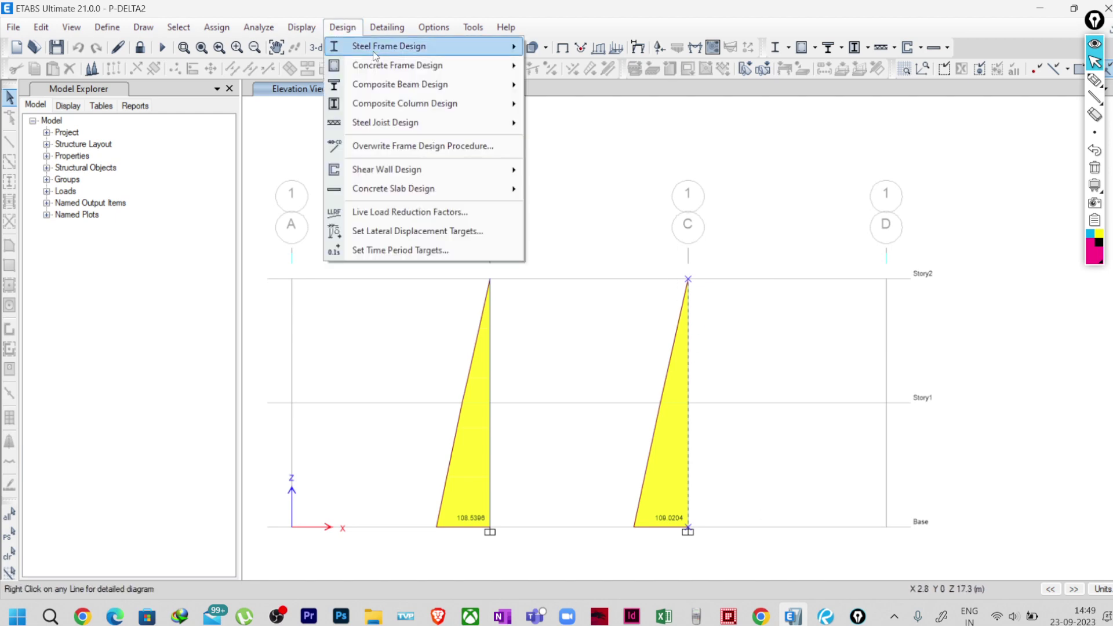
{"action": "mouse_move", "coordinate": [382, 68]}
{"action": "left_click", "coordinate": [597, 48]}
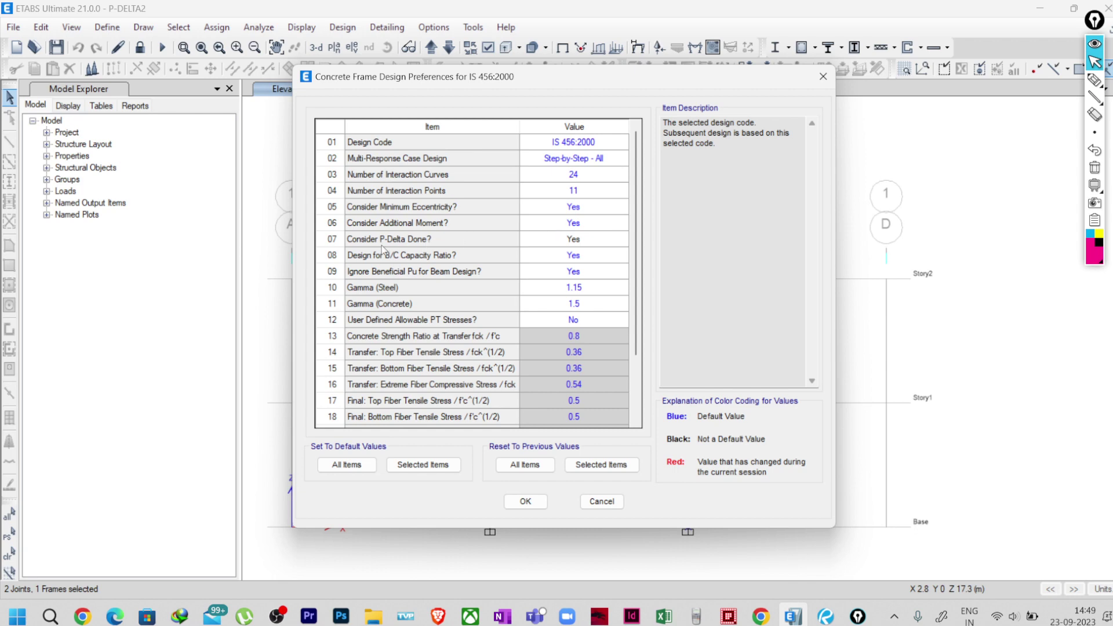
- Check the description and available options of Consider P-Delta Done, keeping it at Yes
{"action": "left_click", "coordinate": [551, 245]}
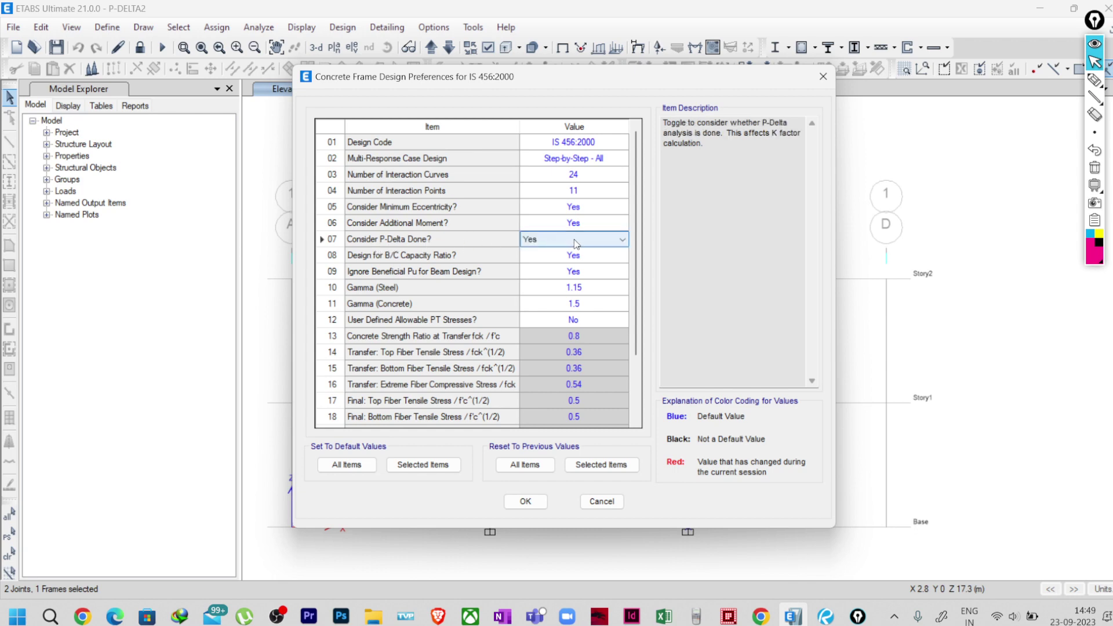
{"action": "left_click", "coordinate": [576, 243]}
{"action": "left_click", "coordinate": [576, 244]}
{"action": "left_click", "coordinate": [576, 243]}
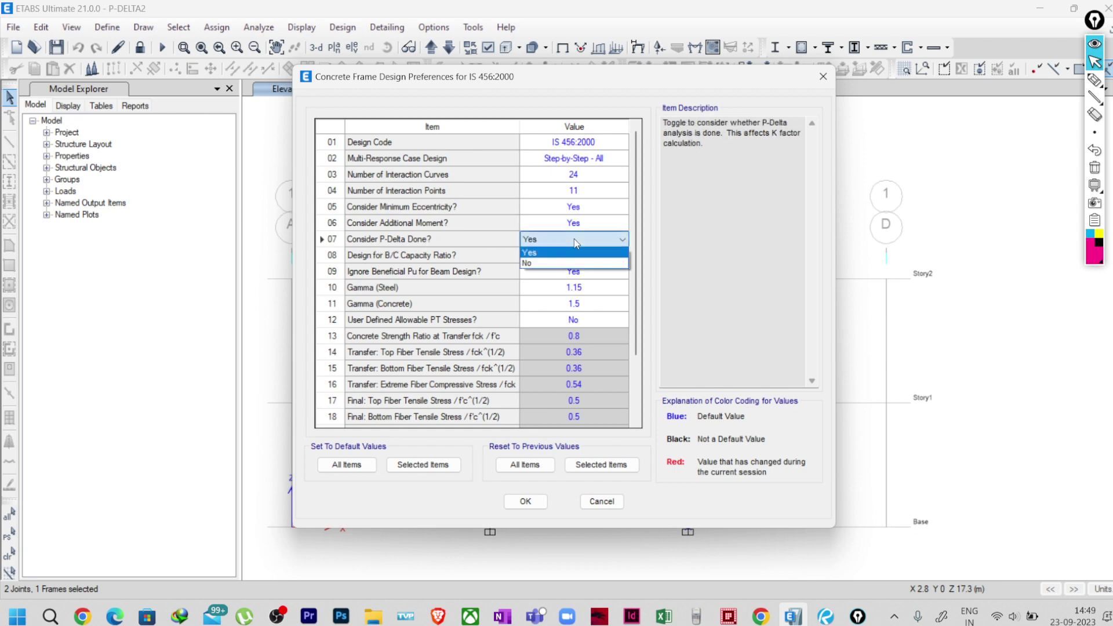
{"action": "left_click", "coordinate": [575, 243]}
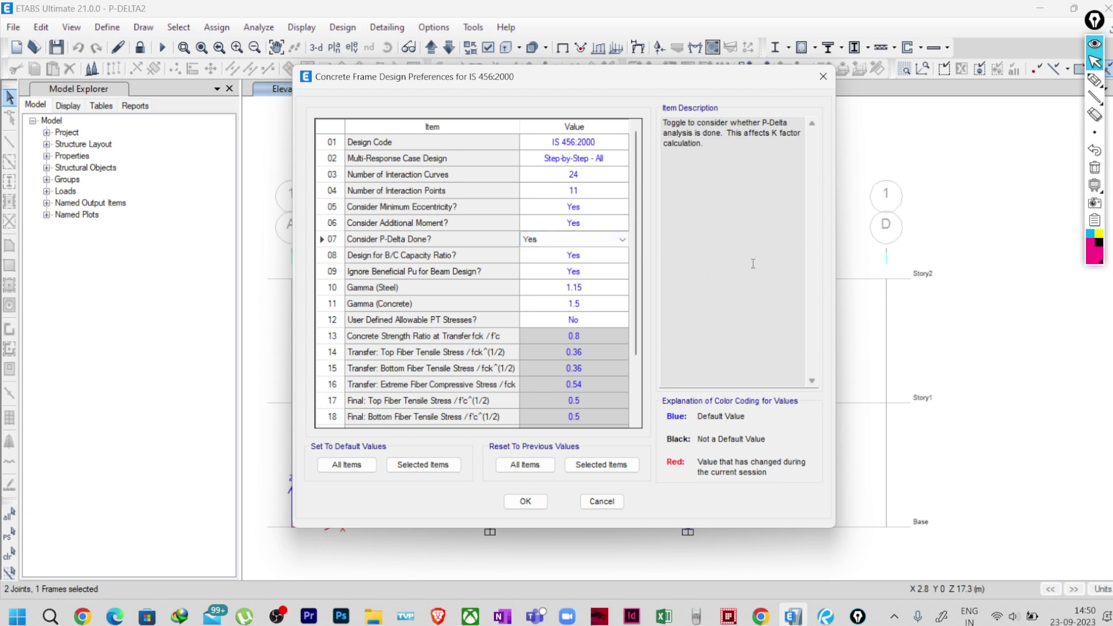
- Annotate beside the preferences in magenta with the text P-Δ and a sketch of a swayed column with axial load and top offset Δ
{"action": "left_click", "coordinate": [1094, 80]}
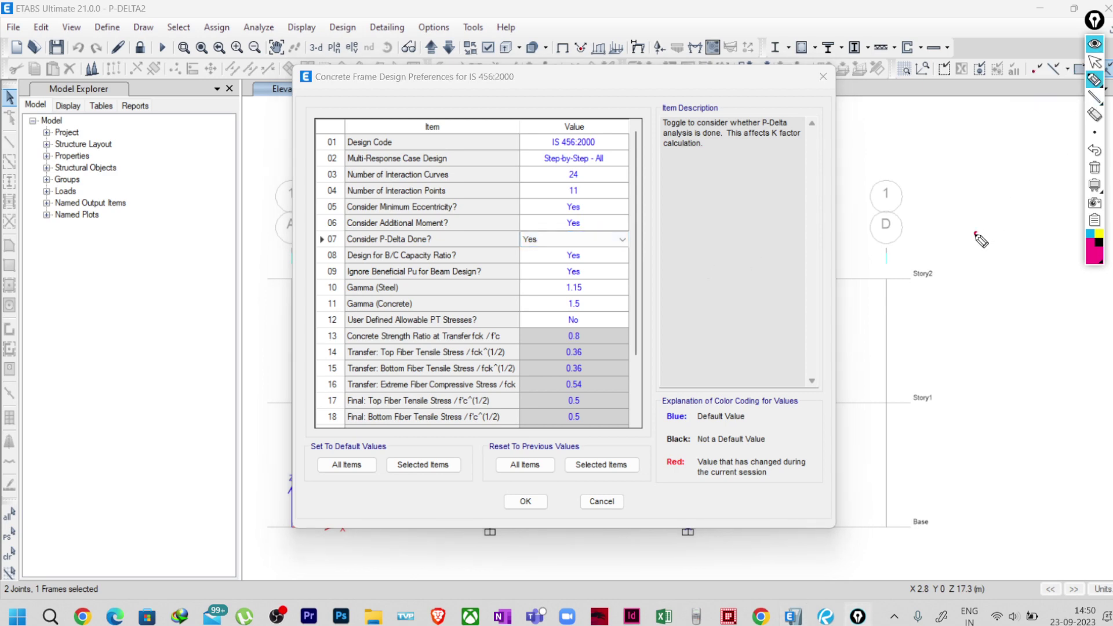
{"action": "mouse_move", "coordinate": [978, 248]}
{"action": "left_mouse_down"}
{"action": "mouse_move", "coordinate": [998, 212]}
{"action": "mouse_move", "coordinate": [986, 255]}
{"action": "mouse_move", "coordinate": [1020, 230]}
{"action": "left_mouse_up"}
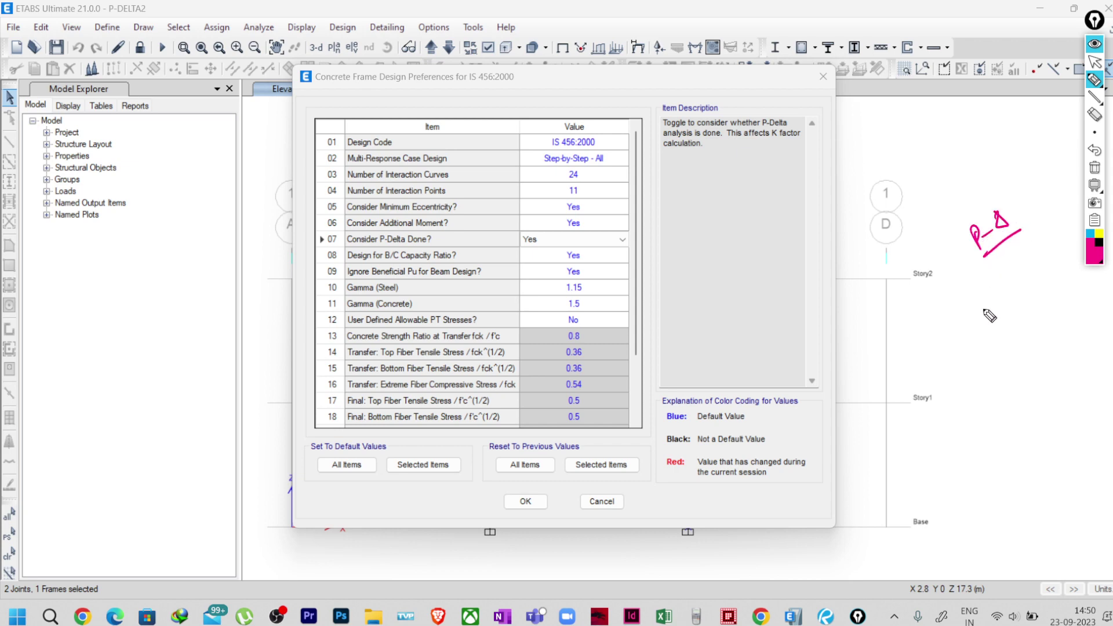
{"action": "mouse_move", "coordinate": [955, 314]}
{"action": "left_mouse_down"}
{"action": "mouse_move", "coordinate": [966, 457]}
{"action": "mouse_move", "coordinate": [1018, 308]}
{"action": "mouse_move", "coordinate": [955, 316]}
{"action": "mouse_move", "coordinate": [998, 308]}
{"action": "mouse_move", "coordinate": [986, 293]}
{"action": "mouse_move", "coordinate": [1024, 283]}
{"action": "left_mouse_up"}
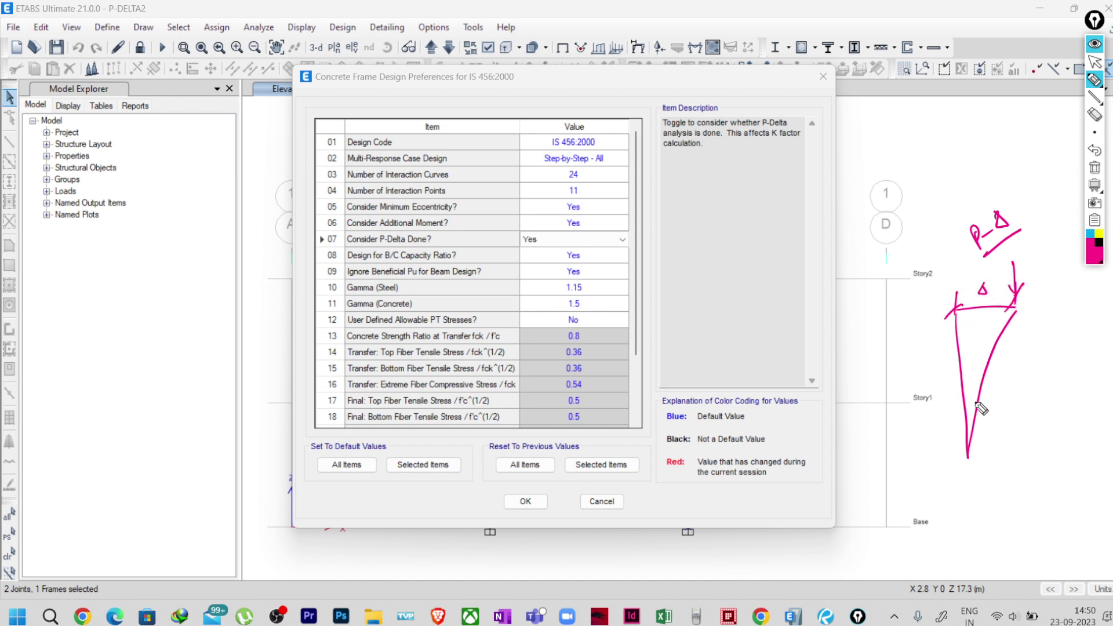
- Add a cyan dashed member curve with offset δ labelled P-δ to the column sketch, and circle the Yes value of Consider Additional Moment
{"action": "left_click", "coordinate": [1090, 234]}
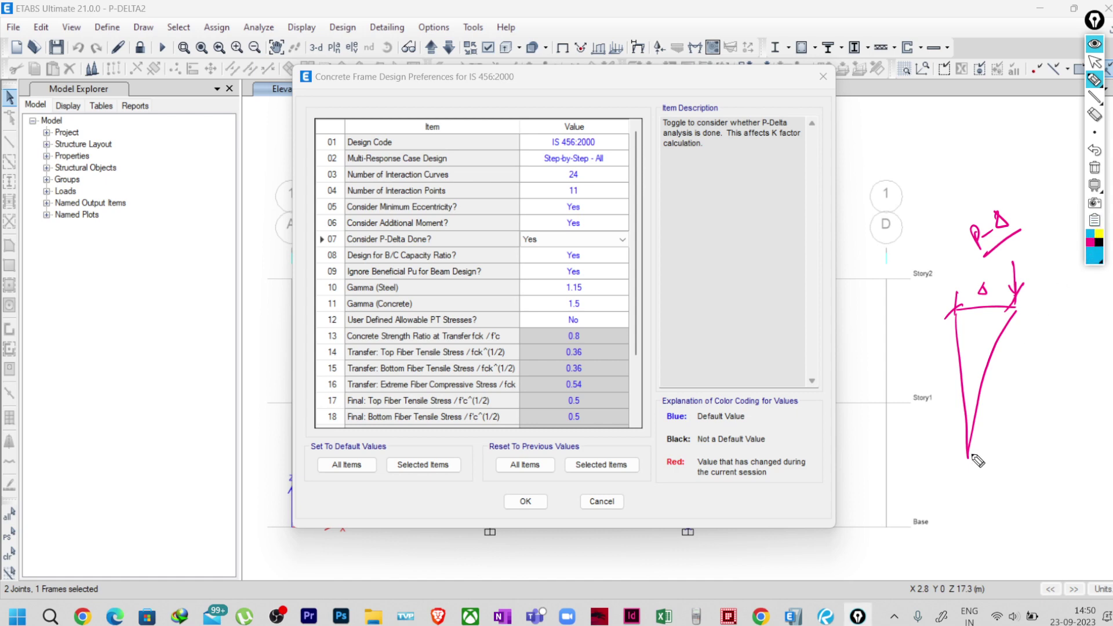
{"action": "mouse_move", "coordinate": [981, 447]}
{"action": "left_mouse_down"}
{"action": "mouse_move", "coordinate": [1009, 388]}
{"action": "mouse_move", "coordinate": [1020, 311]}
{"action": "left_mouse_up"}
{"action": "mouse_move", "coordinate": [984, 381]}
{"action": "left_mouse_down"}
{"action": "mouse_move", "coordinate": [1011, 390]}
{"action": "mouse_move", "coordinate": [986, 388]}
{"action": "mouse_move", "coordinate": [1006, 375]}
{"action": "mouse_move", "coordinate": [1011, 336]}
{"action": "left_mouse_up"}
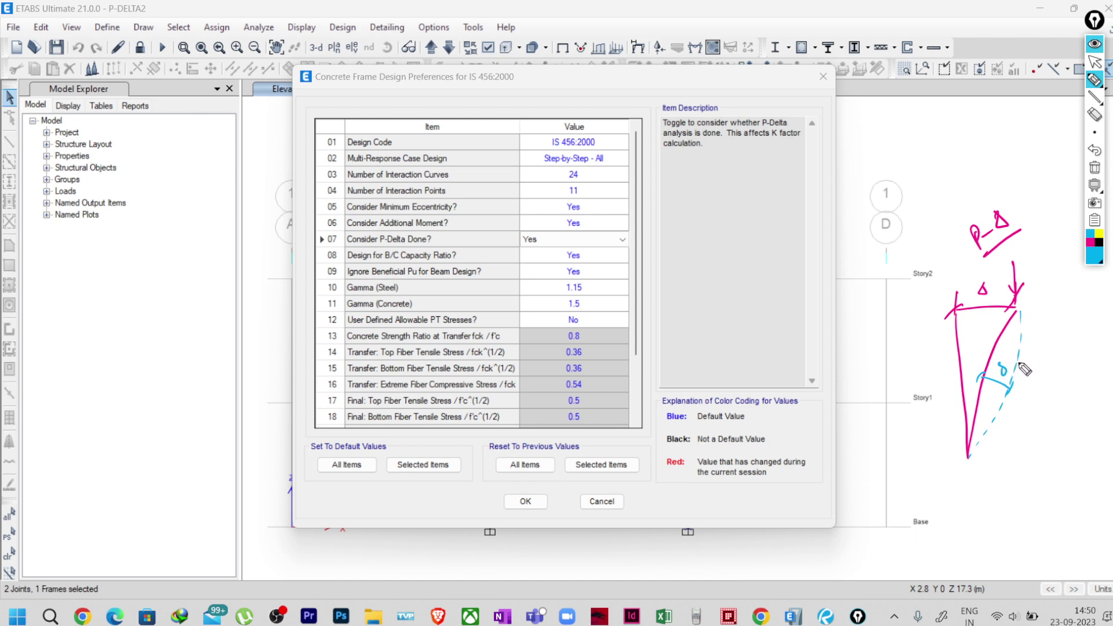
{"action": "mouse_move", "coordinate": [1016, 368]}
{"action": "left_mouse_down"}
{"action": "mouse_move", "coordinate": [1090, 336]}
{"action": "mouse_move", "coordinate": [1078, 316]}
{"action": "mouse_move", "coordinate": [1038, 350]}
{"action": "left_mouse_up"}
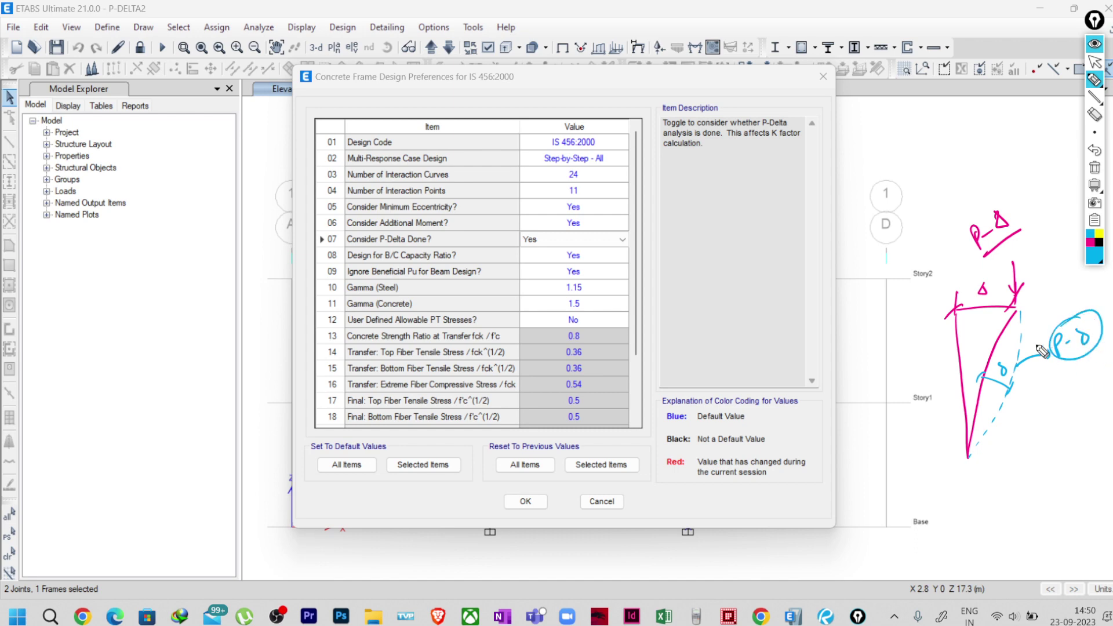
{"action": "mouse_move", "coordinate": [583, 219]}
{"action": "left_mouse_down"}
{"action": "mouse_move", "coordinate": [560, 223]}
{"action": "mouse_move", "coordinate": [573, 232]}
{"action": "mouse_move", "coordinate": [581, 215]}
{"action": "left_mouse_up"}
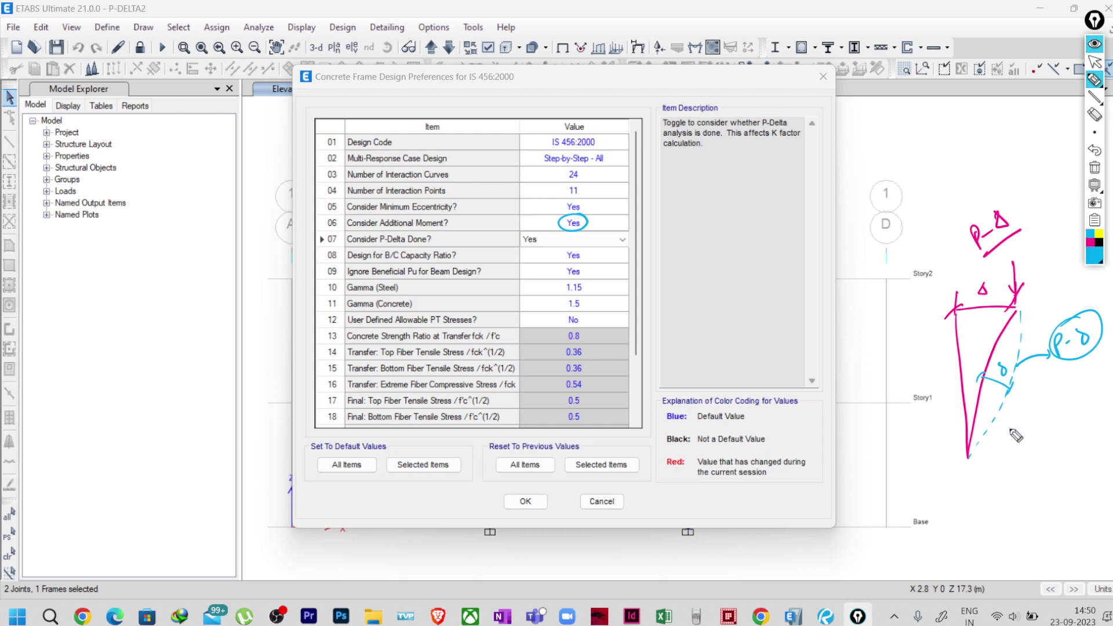
- Finish the column sketch with a small cyan tick, switch to Revu and clear all screen annotations over the CFD-IS-456-2000 manual
{"action": "left_click_drag", "start_coordinate": [1007, 425], "coordinate": [1027, 415]}
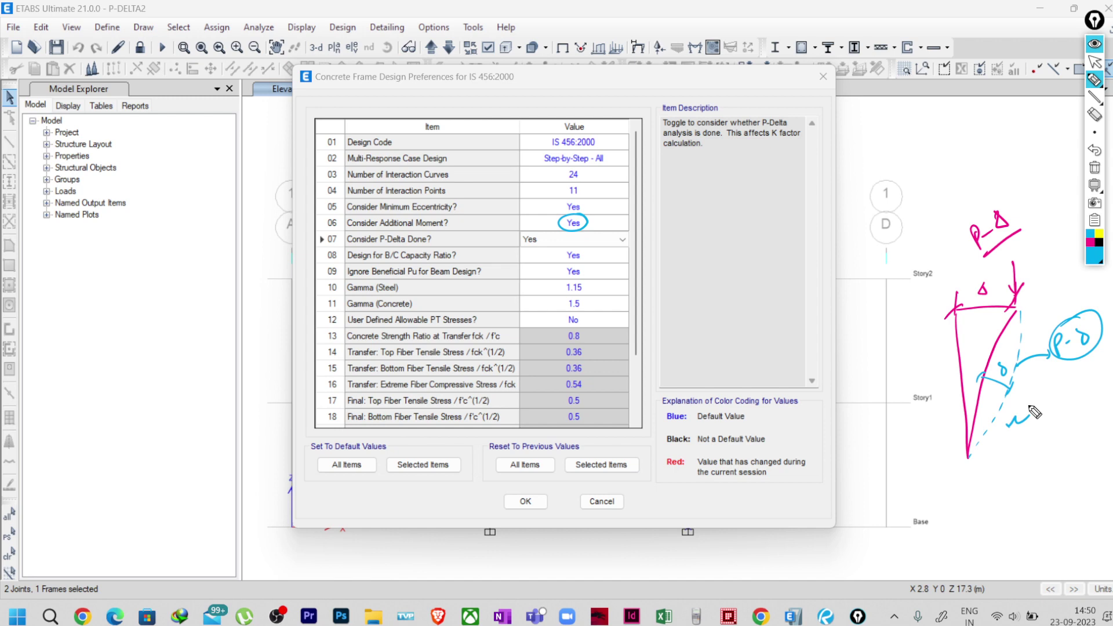
{"action": "left_click", "coordinate": [1093, 62]}
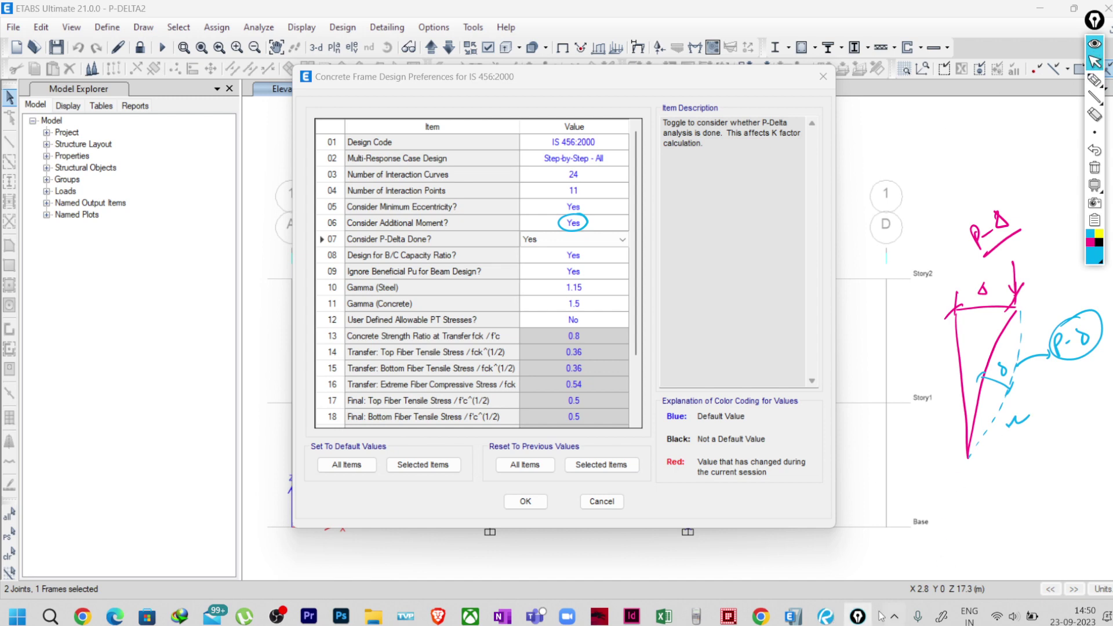
{"action": "left_click", "coordinate": [825, 616]}
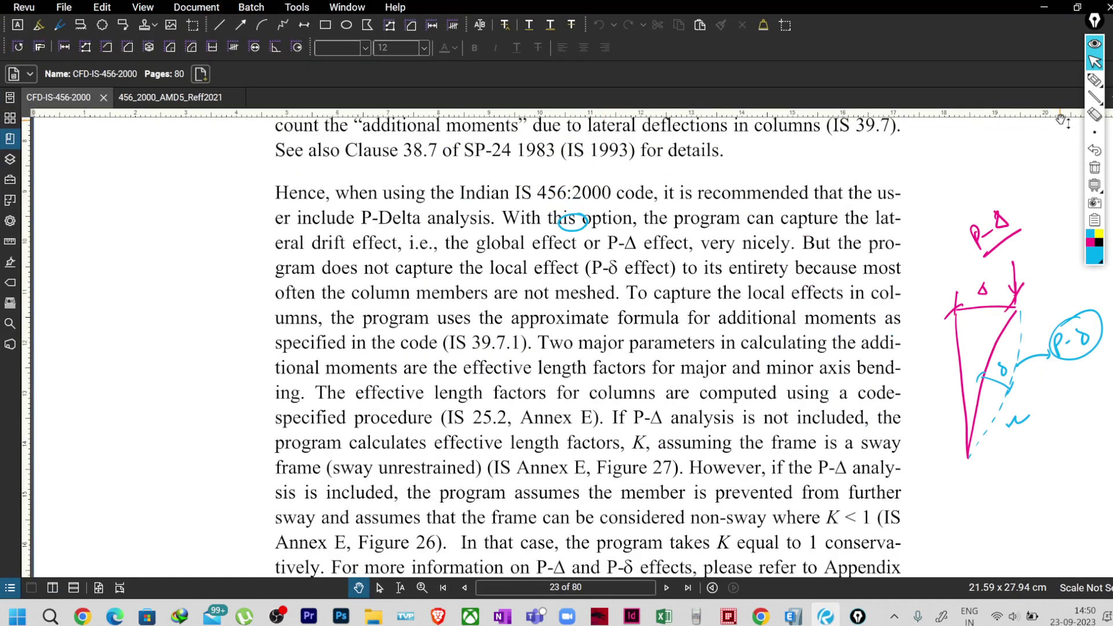
{"action": "left_click", "coordinate": [1094, 168]}
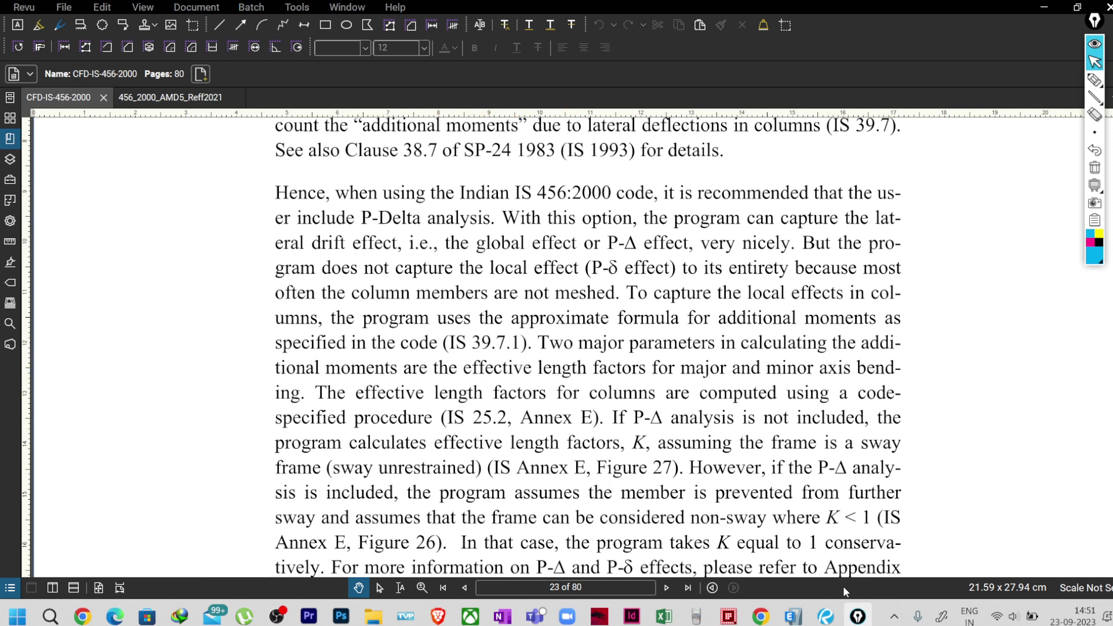
- Check the clause 39.7.1 additional moment formulas in 456_2000_AMD5_Reff2021, and return to ETABS to view the column moment diagrams beside the preferences
{"action": "left_click", "coordinate": [174, 98]}
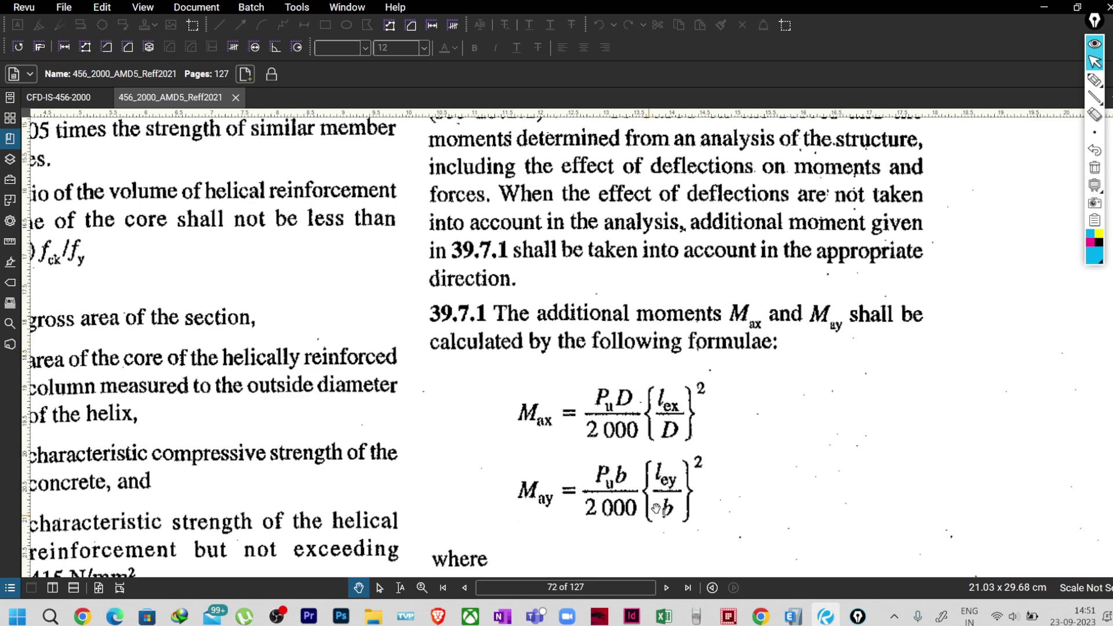
{"action": "left_click", "coordinate": [1043, 7]}
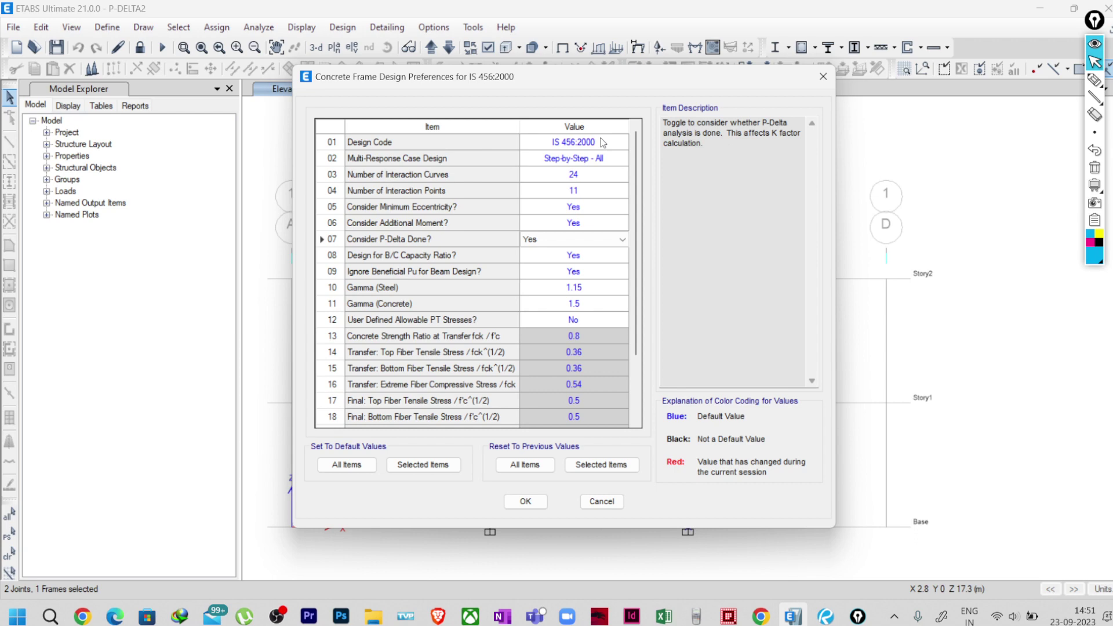
{"action": "left_click_drag", "start_coordinate": [529, 81], "coordinate": [193, 129]}
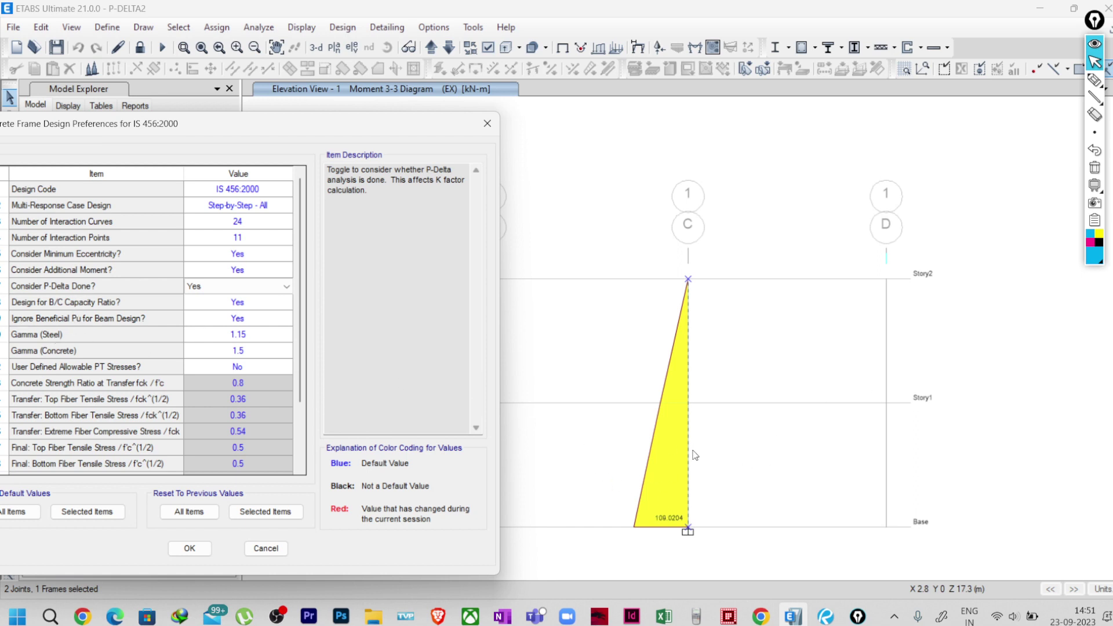
{"action": "left_click_drag", "start_coordinate": [342, 129], "coordinate": [183, 137]}
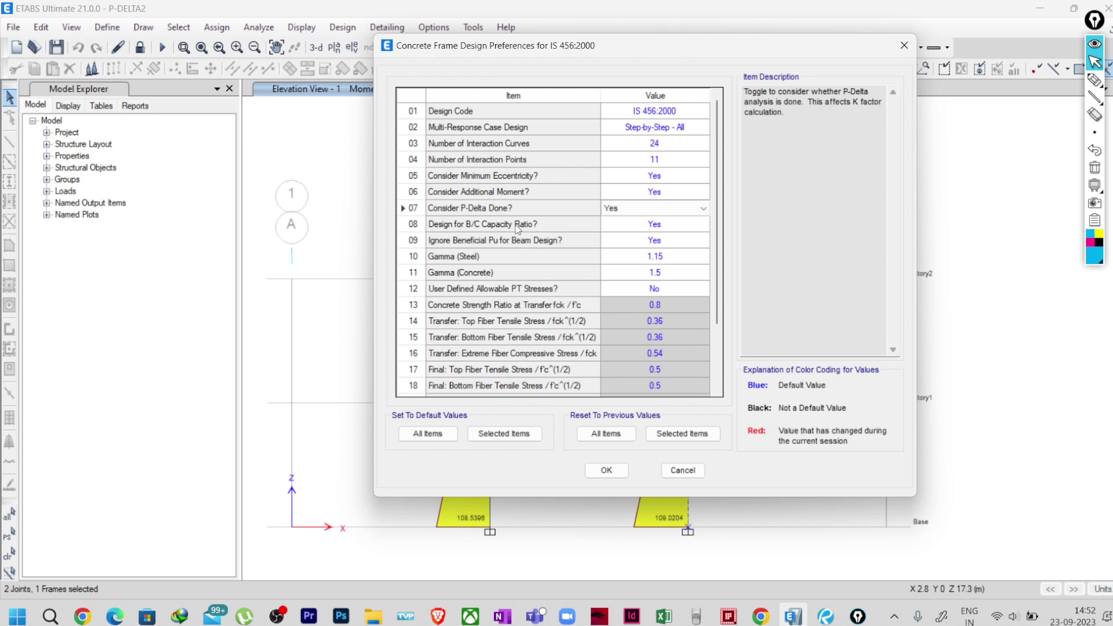
- Check the description of Consider Additional Moment, keeping it at Yes, and close the concrete frame design preferences
{"action": "left_click", "coordinate": [661, 192]}
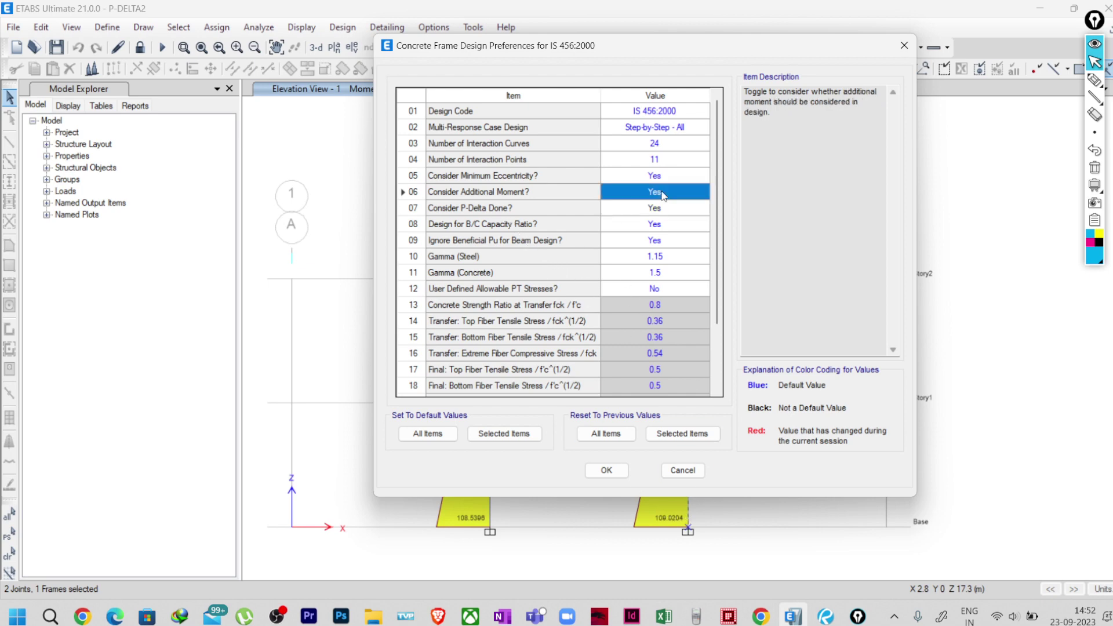
{"action": "left_click", "coordinate": [683, 189]}
{"action": "left_click", "coordinate": [683, 189]}
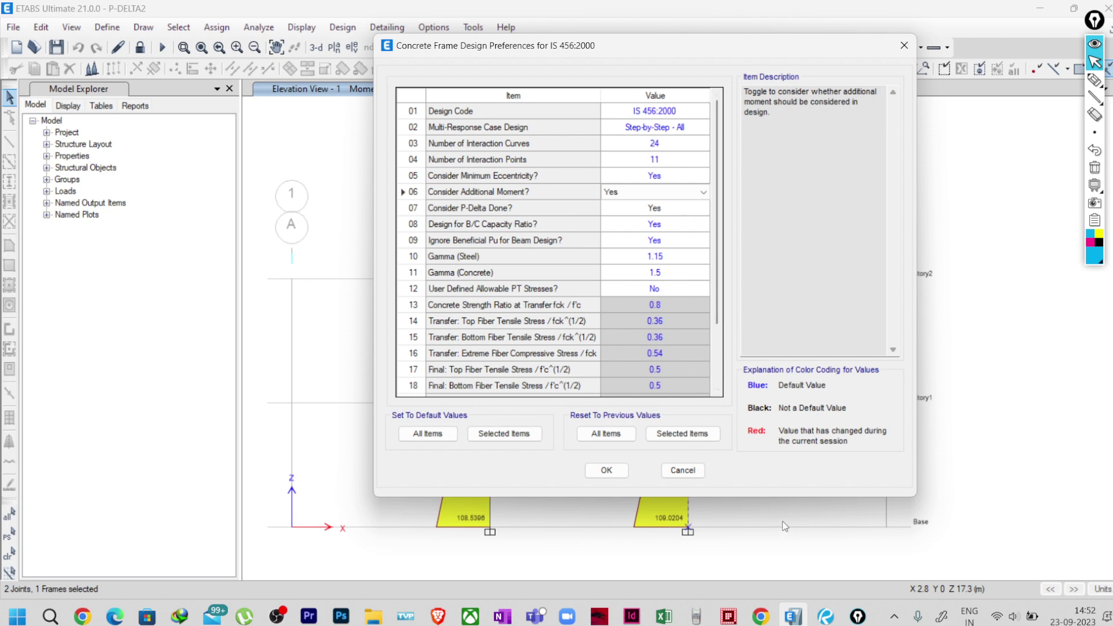
{"action": "left_click", "coordinate": [903, 45]}
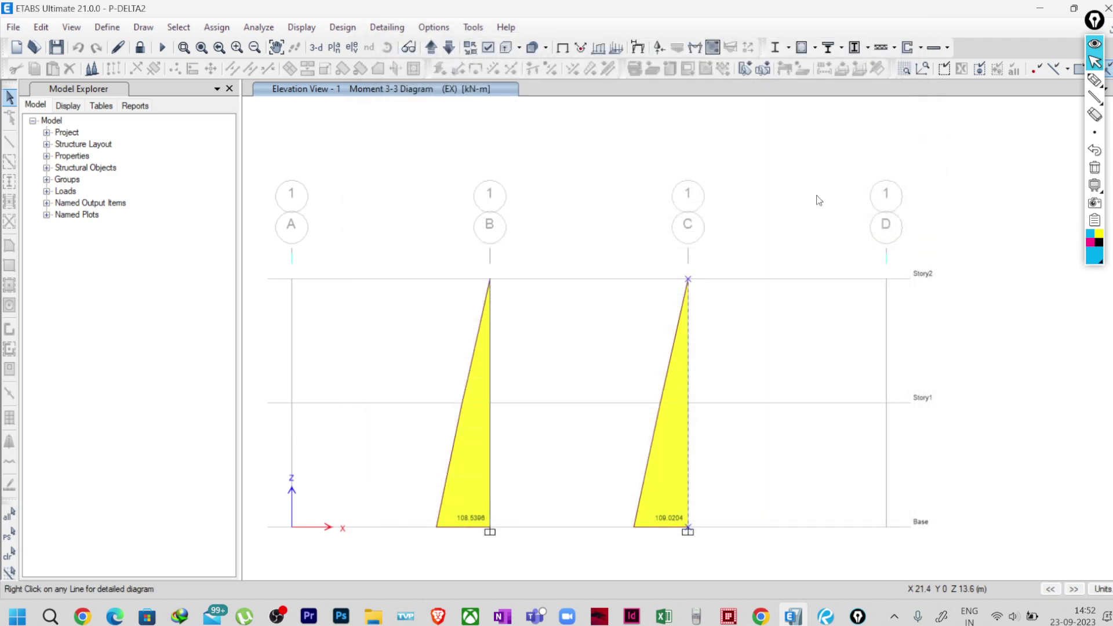
- Reopen the concrete frame design preferences for IS 456:2000
{"action": "left_click", "coordinate": [357, 29]}
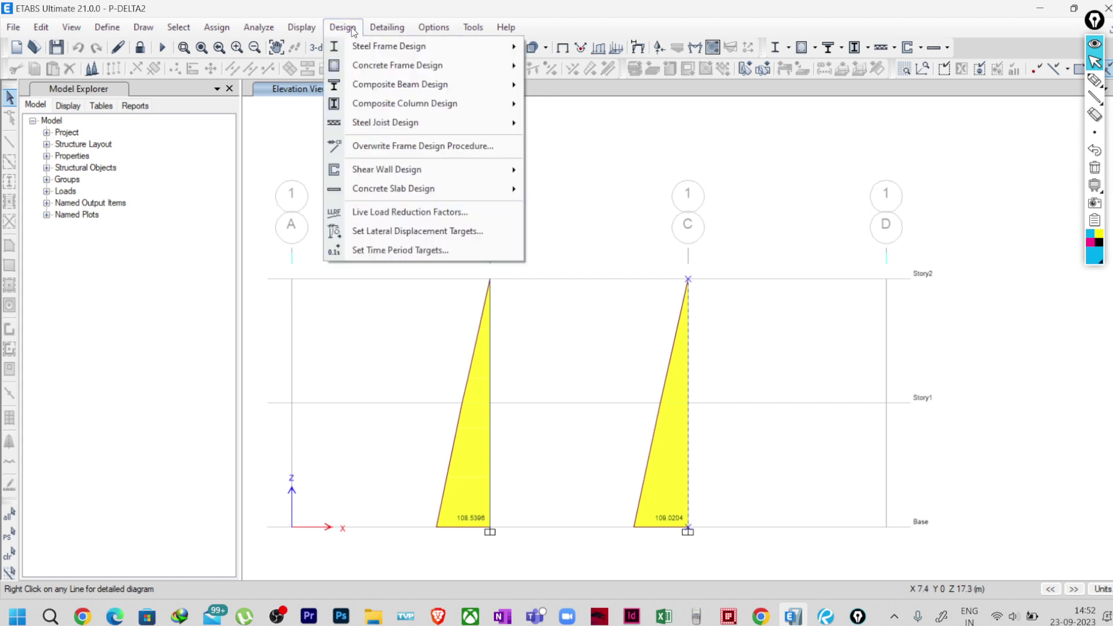
{"action": "mouse_move", "coordinate": [417, 65]}
{"action": "left_click", "coordinate": [603, 68]}
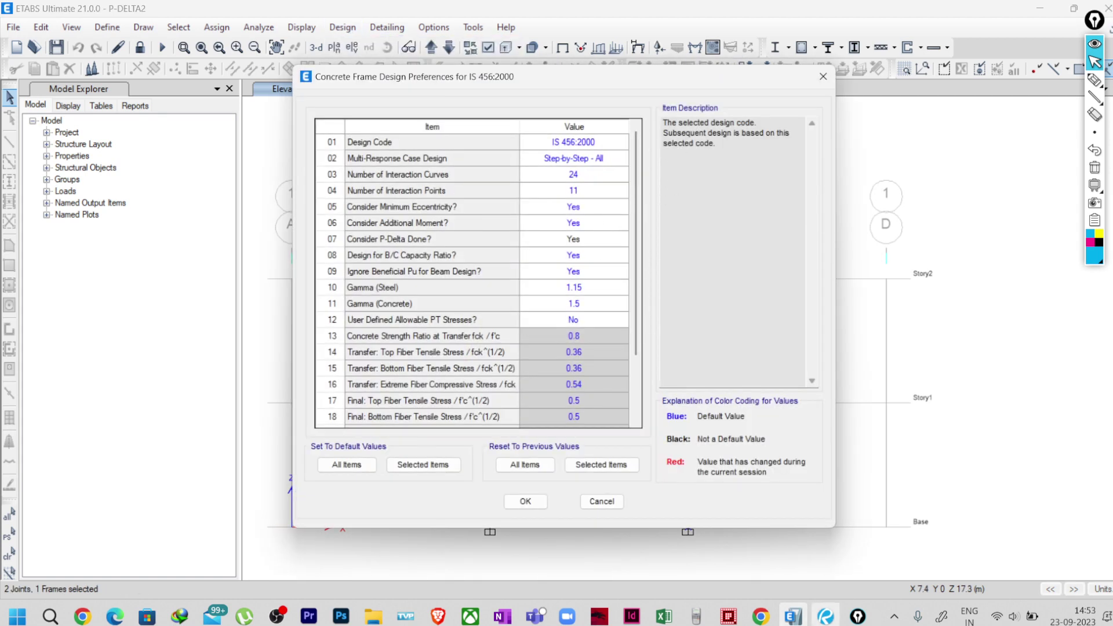
- Switch to Revu to read clause 39.7 on slender compression members with its 39.7.1 formulas, and return to ETABS
{"action": "left_click", "coordinate": [825, 616]}
{"action": "scroll", "coordinate": [726, 371], "scroll_direction": "up", "scroll_amount": 5}
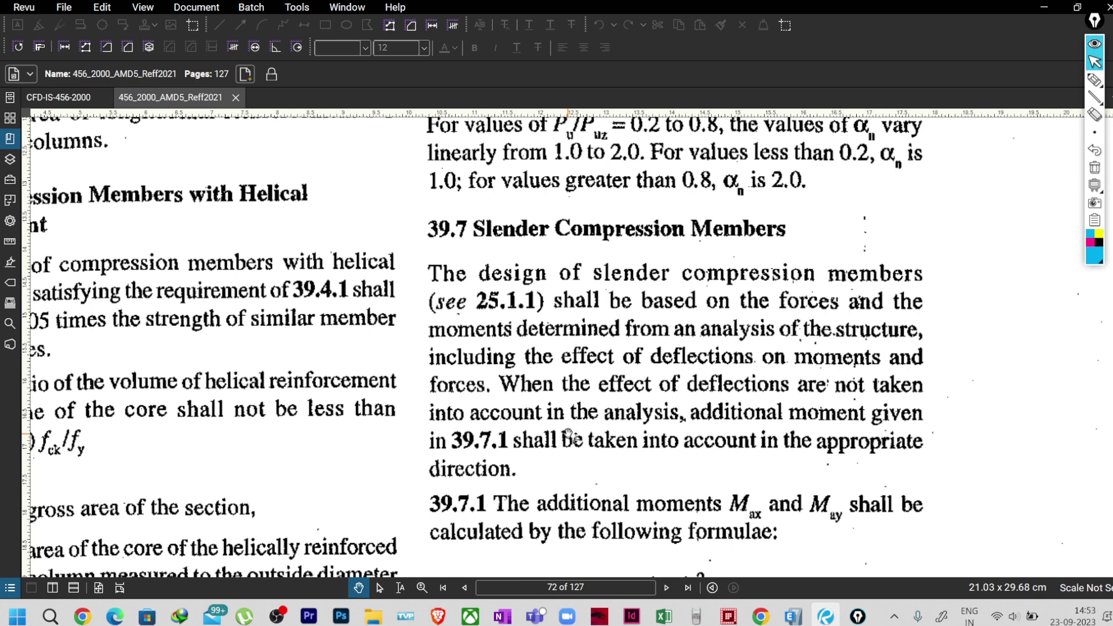
{"action": "scroll", "coordinate": [531, 378], "scroll_direction": "down", "scroll_amount": 3}
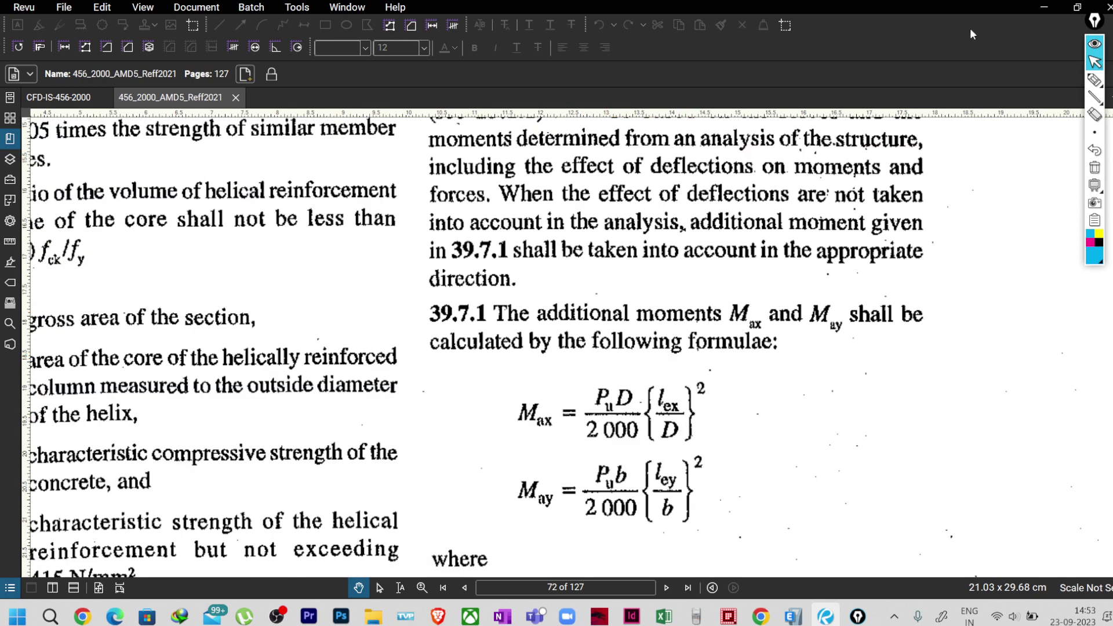
{"action": "left_click", "coordinate": [1043, 7]}
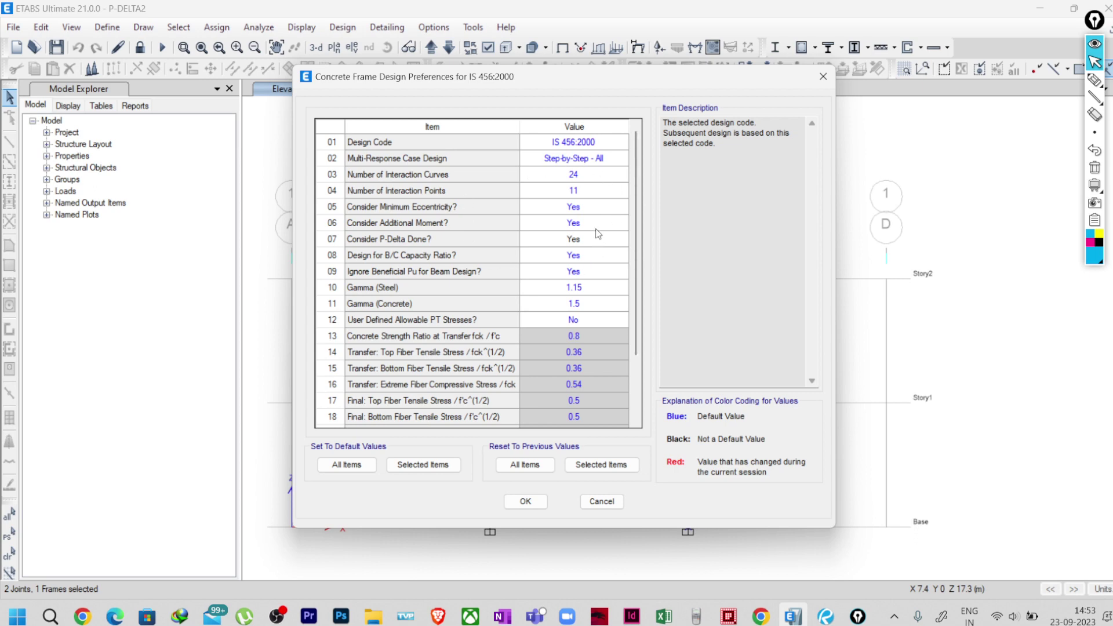
- Switch to Revu to consult page 23 of the CFD-IS-456-2000 manual on P-Delta analysis, and return to the ETABS design preferences
{"action": "mouse_move", "coordinate": [826, 616]}
{"action": "left_click", "coordinate": [826, 617]}
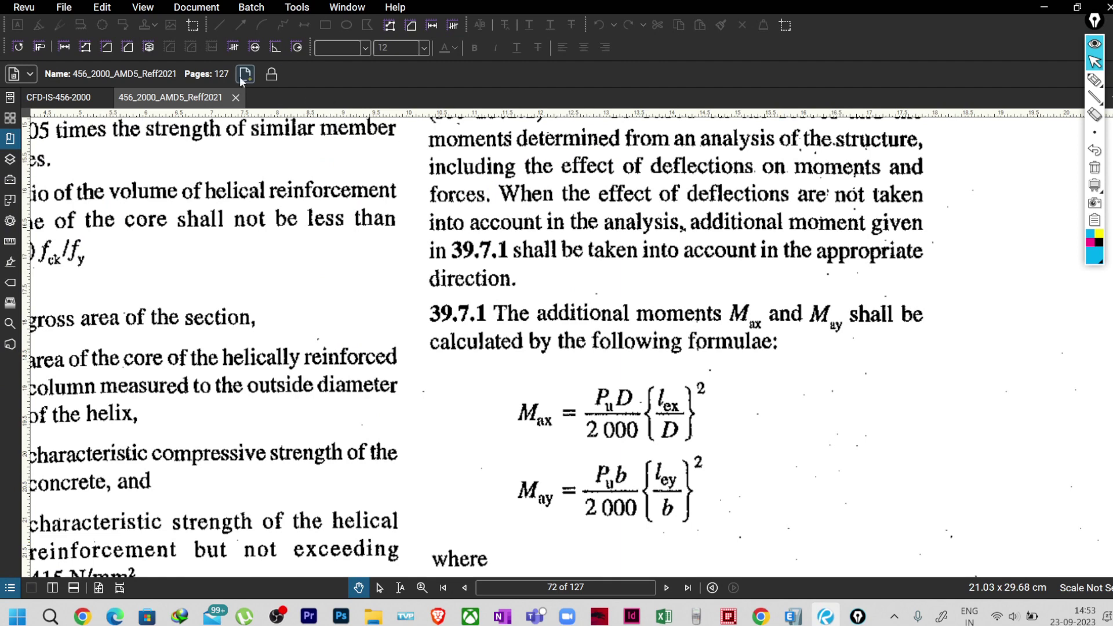
{"action": "left_click", "coordinate": [66, 99]}
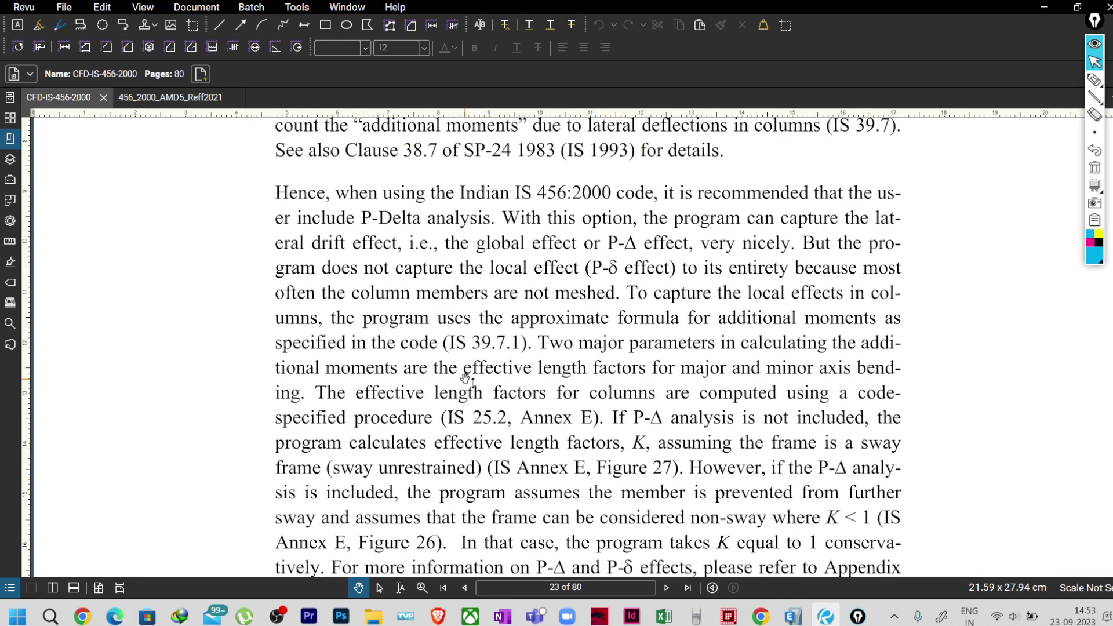
{"action": "left_click", "coordinate": [793, 615]}
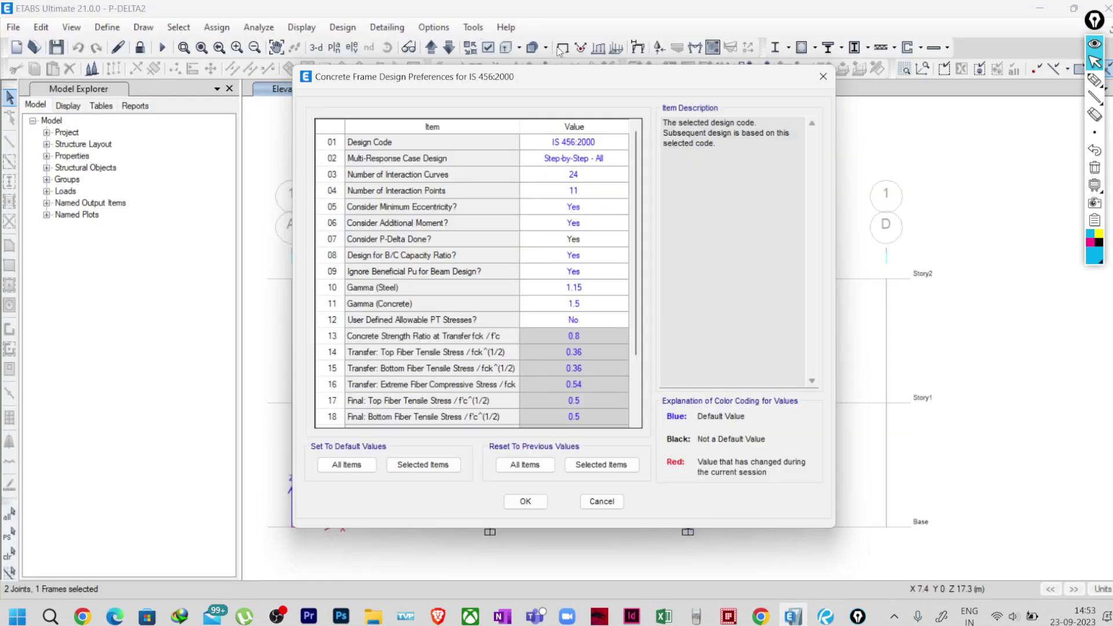
- Switch to Revu and examine how the manual's page 23 treats effective length factors K with and without P-Δ analysis
{"action": "left_click", "coordinate": [826, 616]}
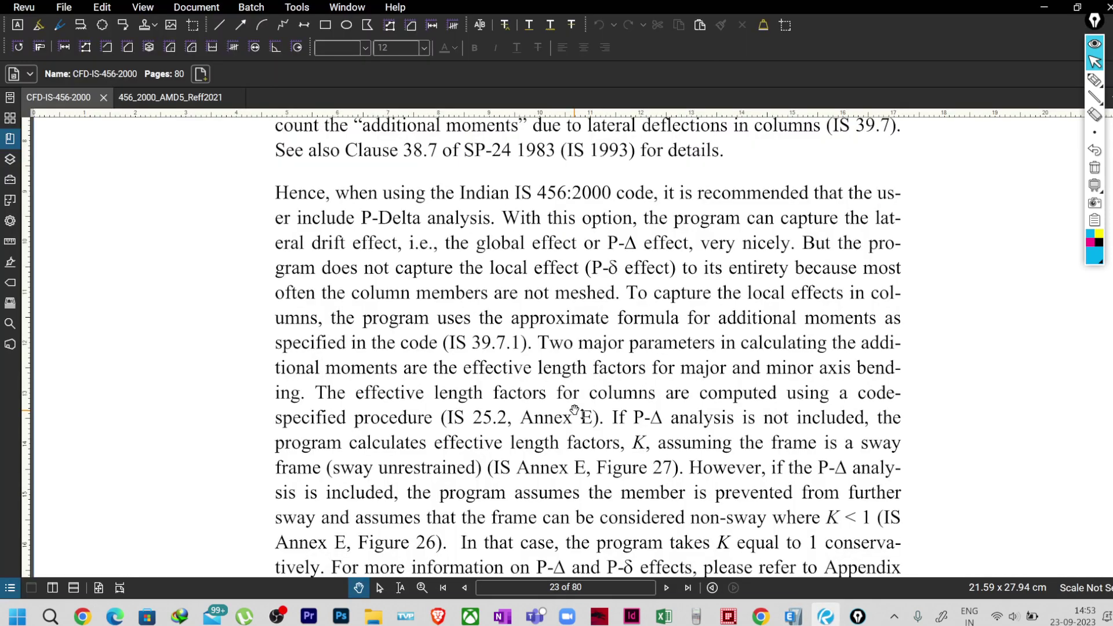
{"action": "scroll", "coordinate": [583, 406], "scroll_direction": "up", "scroll_amount": 5}
{"action": "scroll", "coordinate": [587, 399], "scroll_direction": "down", "scroll_amount": 3}
{"action": "scroll", "coordinate": [586, 399], "scroll_direction": "down", "scroll_amount": 3}
{"action": "left_click_drag", "start_coordinate": [542, 426], "coordinate": [539, 329]}
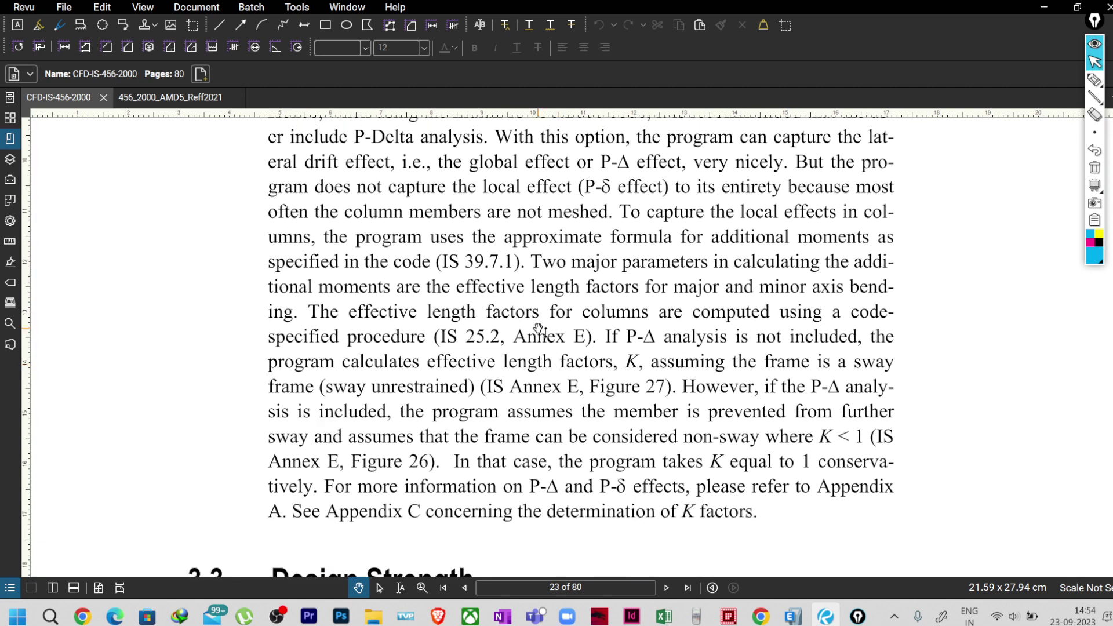
{"action": "scroll", "coordinate": [539, 329], "scroll_direction": "up", "scroll_amount": 3}
{"action": "scroll", "coordinate": [560, 430], "scroll_direction": "down", "scroll_amount": 2}
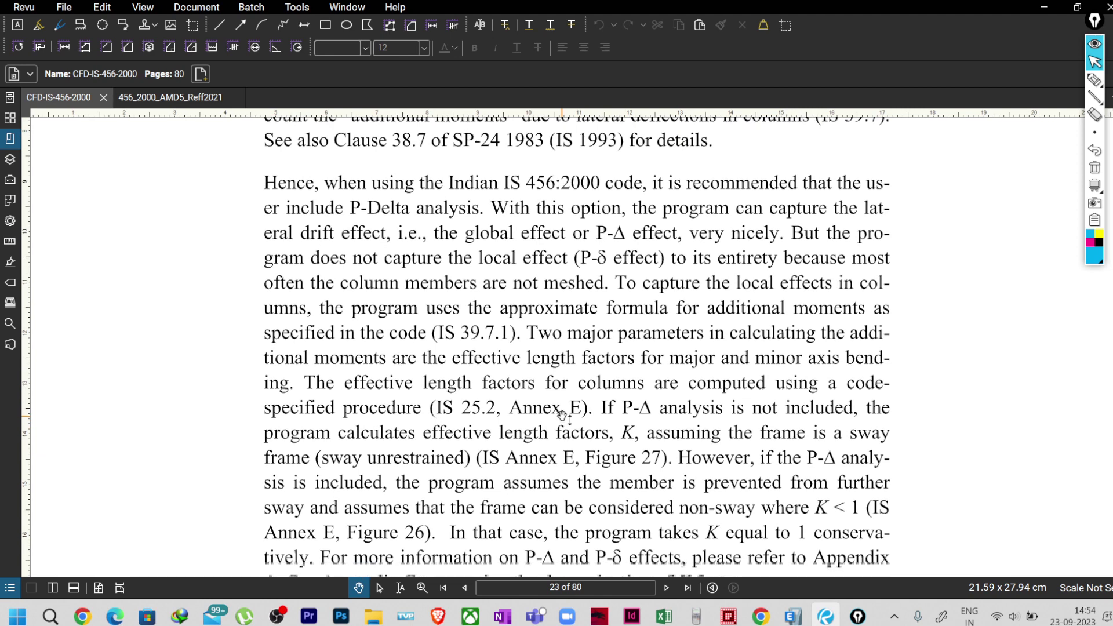
{"action": "left_click_drag", "start_coordinate": [595, 363], "coordinate": [592, 351]}
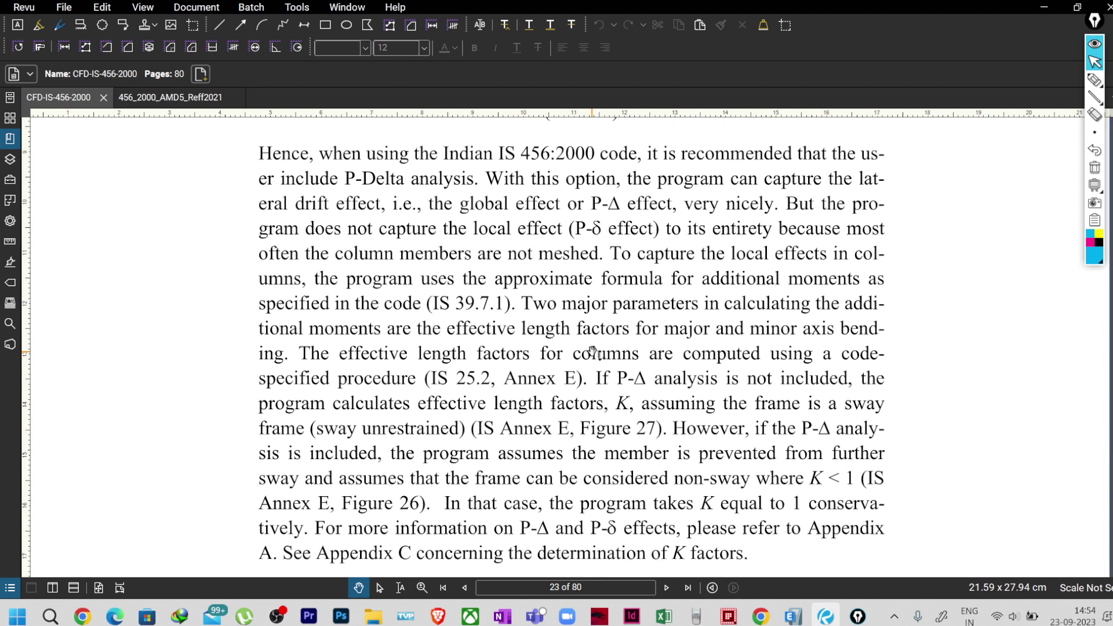